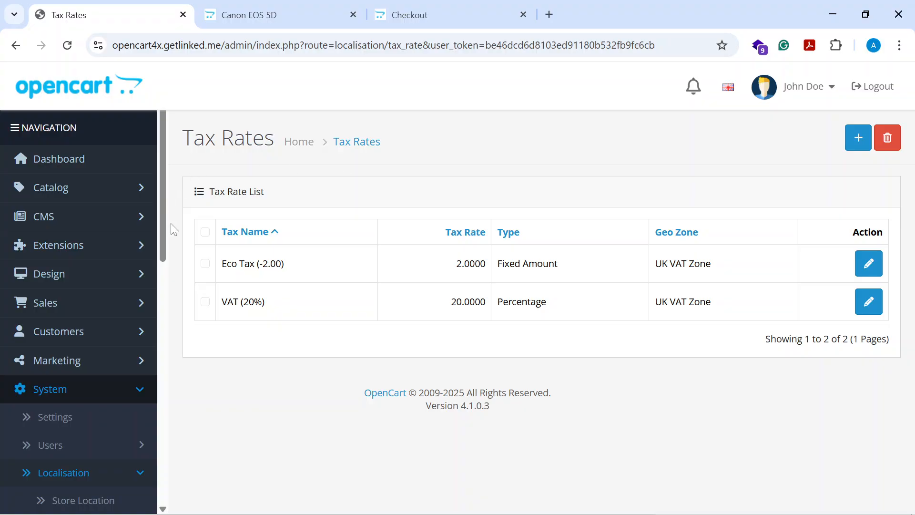
# Open a blank form for adding a new tax rate
pyautogui.scroll(-4, 96, 234)
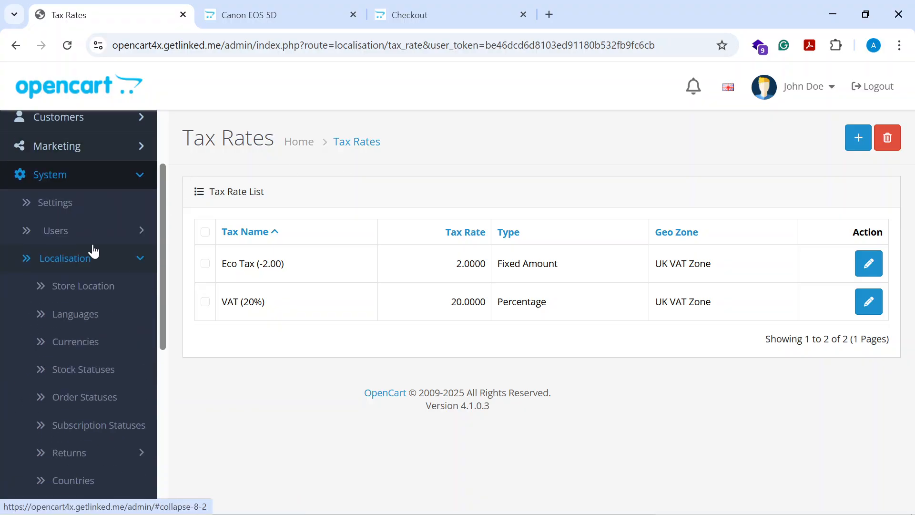
pyautogui.scroll(-3, 93, 257)
pyautogui.scroll(-3, 102, 245)
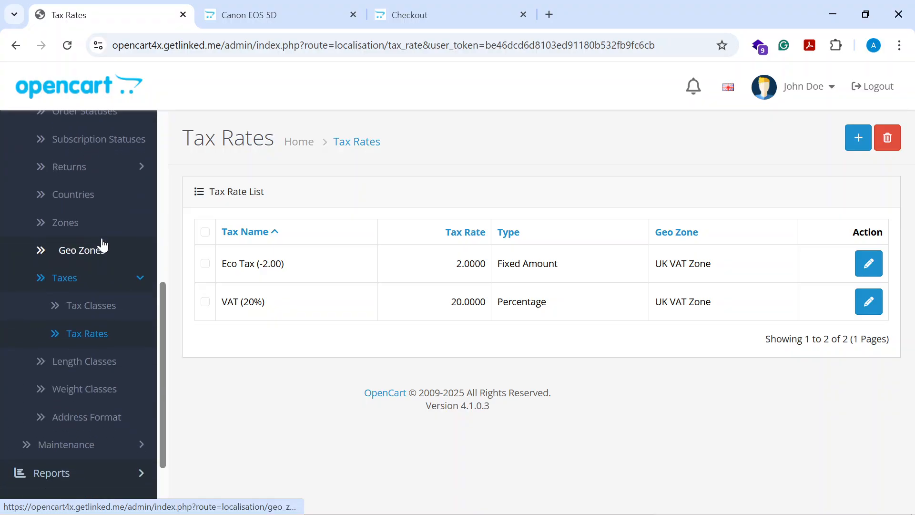
pyautogui.scroll(5, 102, 241)
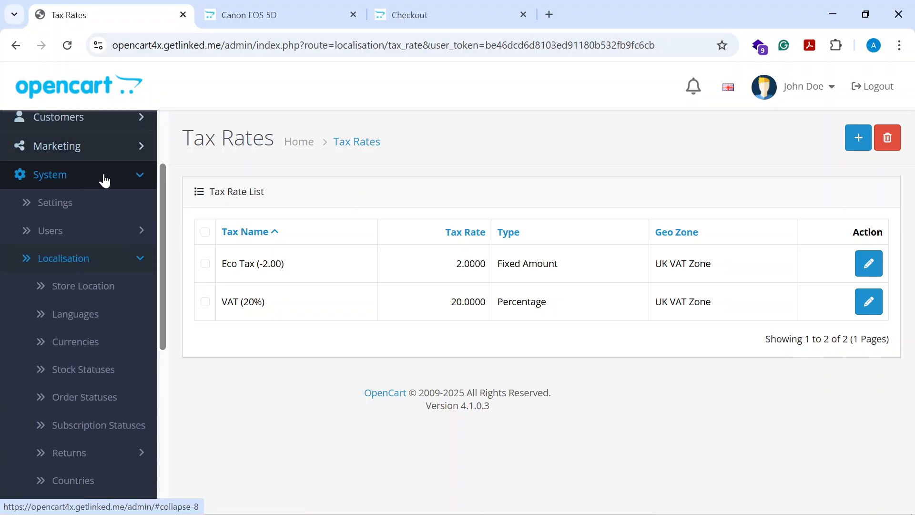
pyautogui.scroll(-4, 122, 267)
pyautogui.scroll(-1, 121, 267)
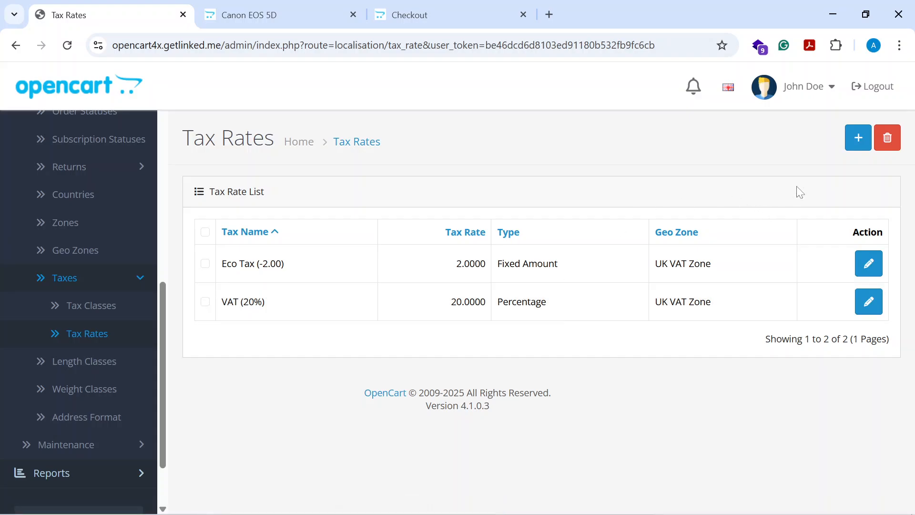
pyautogui.click(858, 141)
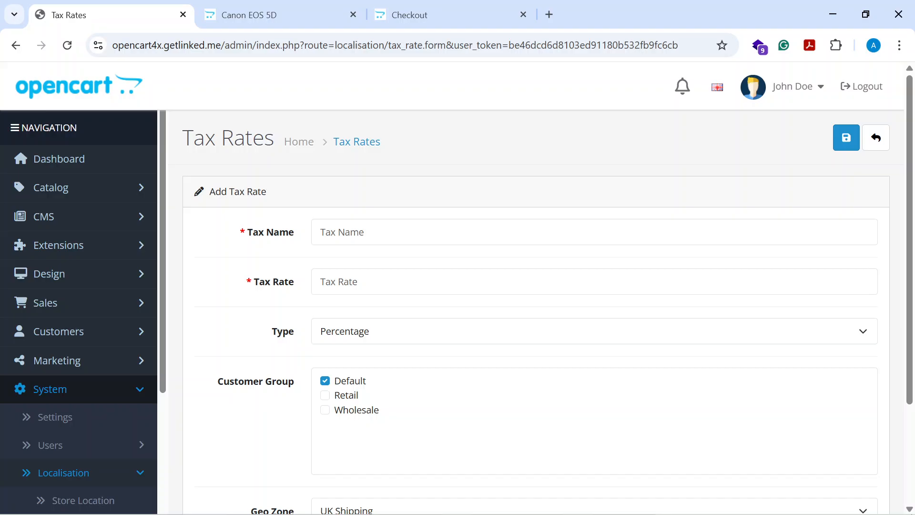
# Fill in the new tax rate with the name Digital Tax, rate 1.5 and type Percentage
pyautogui.click(362, 232)
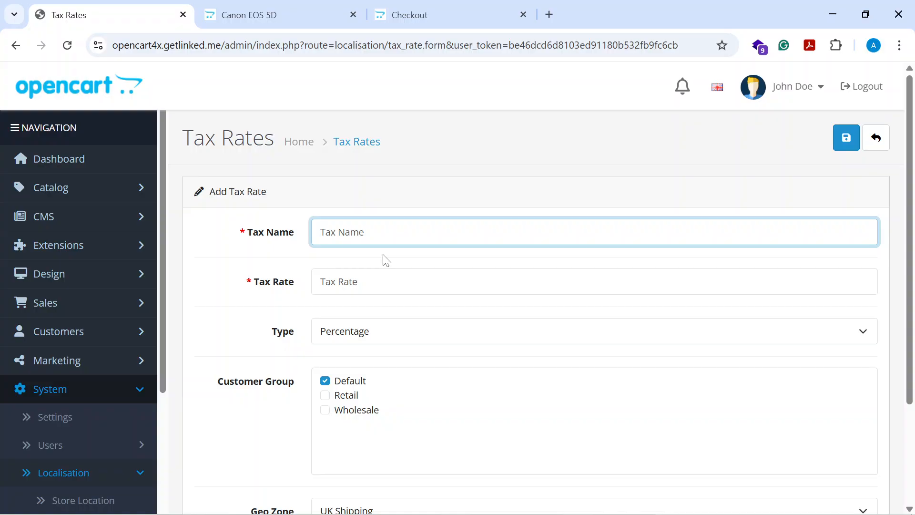
pyautogui.write('Digital Tax')
pyautogui.press('Tab')
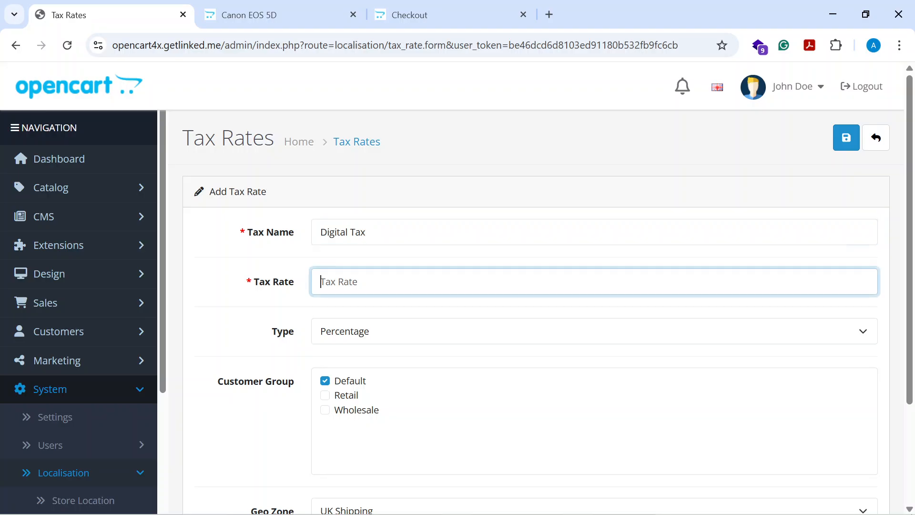
pyautogui.write('1.5')
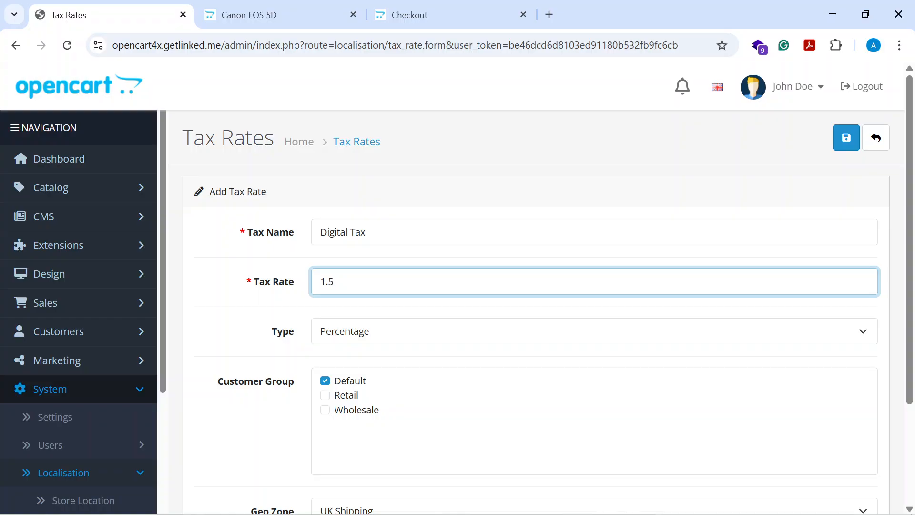
pyautogui.click(352, 334)
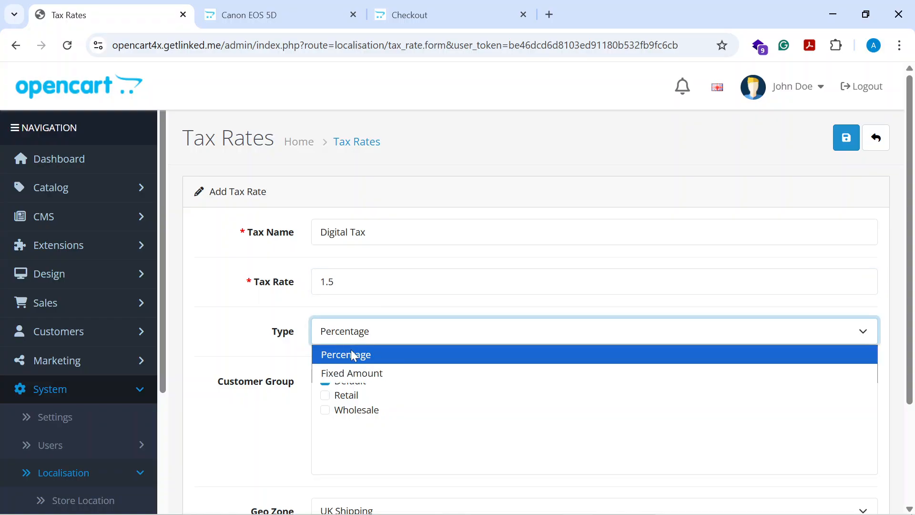
pyautogui.click(343, 353)
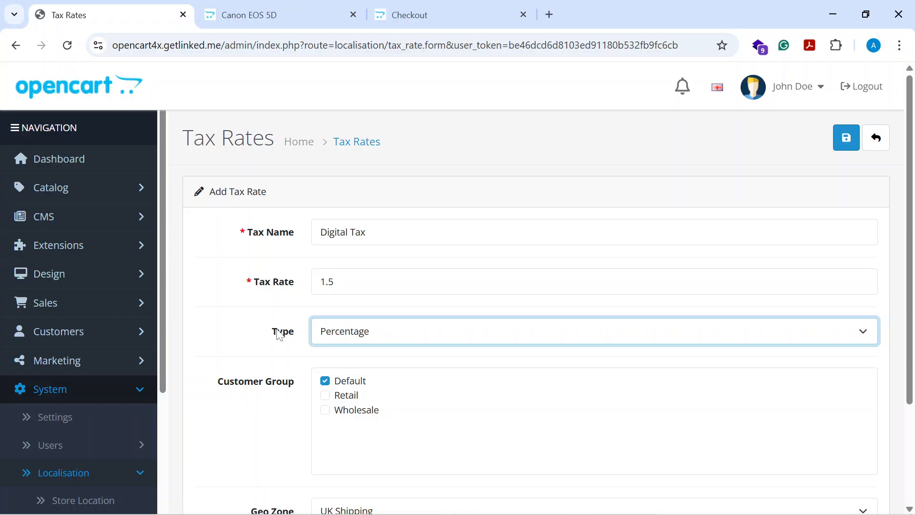
# Check the customer group and geo zone choices offered for the tax rate
pyautogui.scroll(-3, 262, 329)
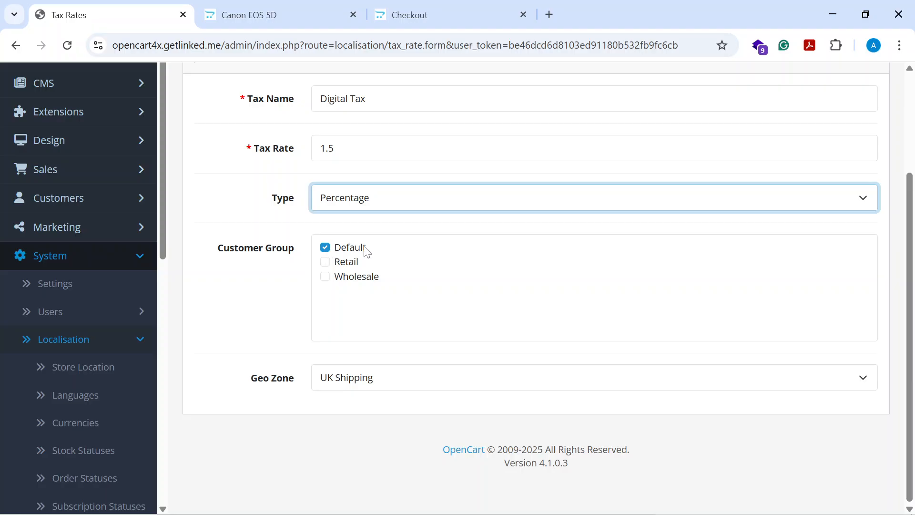
pyautogui.click(359, 381)
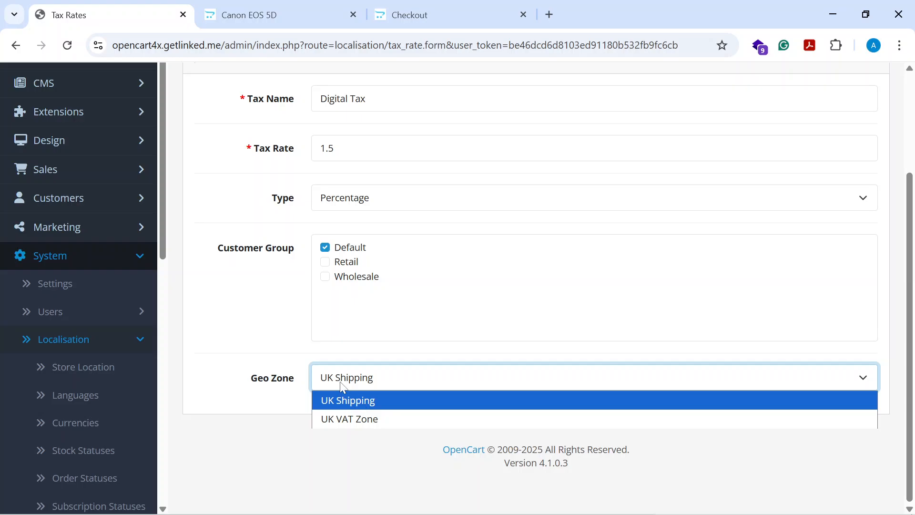
pyautogui.click(257, 349)
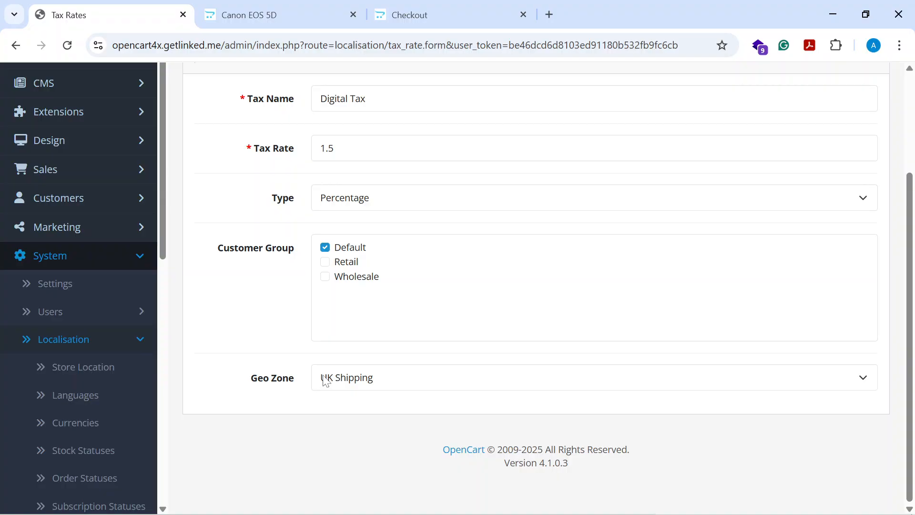
pyautogui.scroll(3, 248, 332)
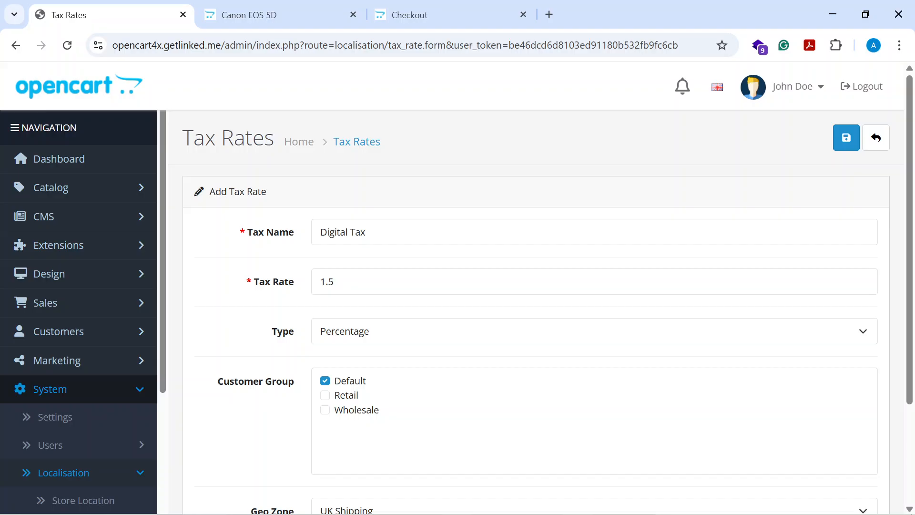
# Open the Geo Zones page of the localisation settings in a separate browser tab
pyautogui.scroll(-3, 241, 310)
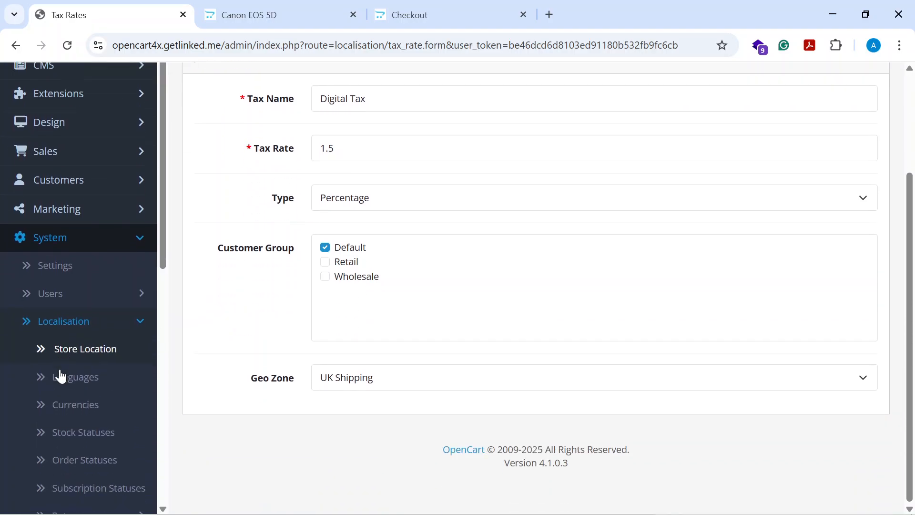
pyautogui.scroll(-3, 60, 376)
pyautogui.scroll(-3, 76, 377)
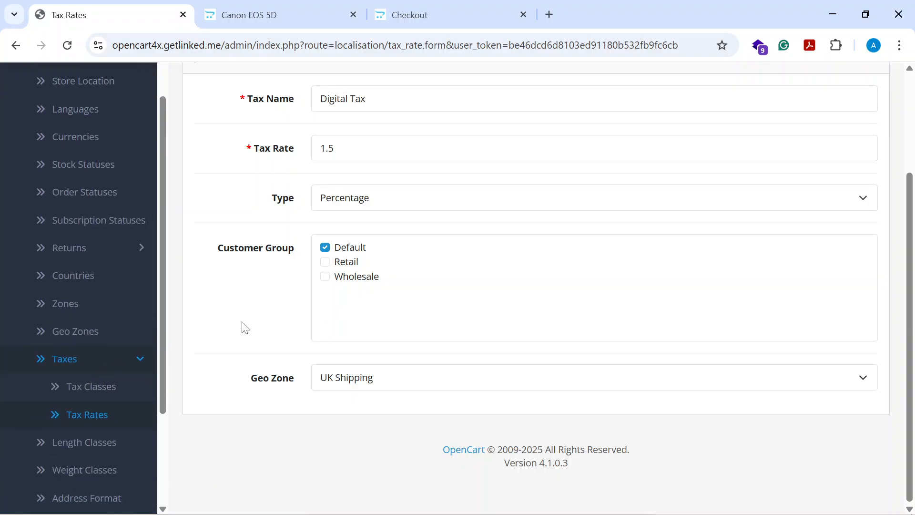
pyautogui.rightClick(81, 332)
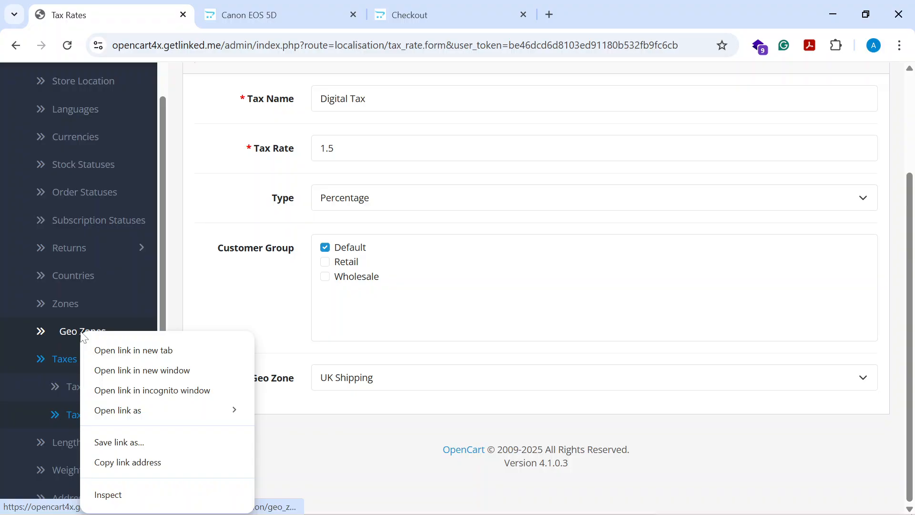
pyautogui.click(123, 351)
pyautogui.click(276, 16)
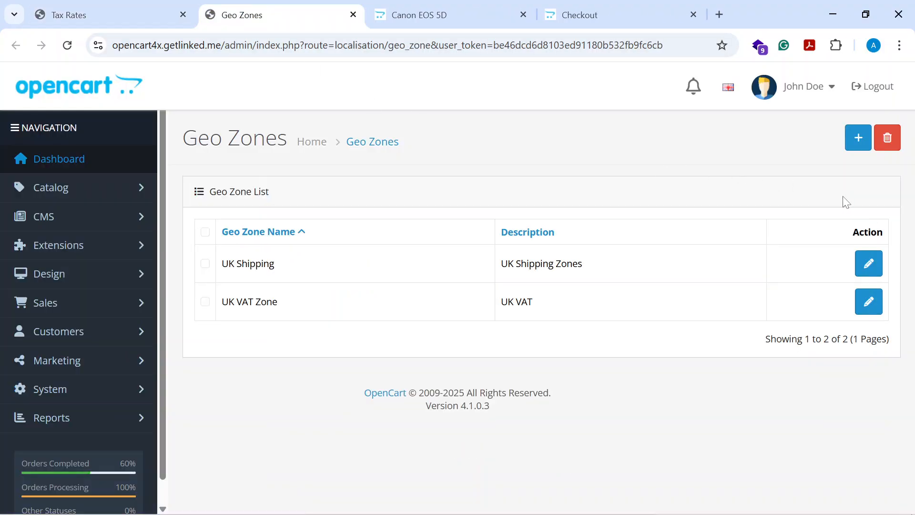
# Start a new geo zone and name it US Shipping Zone
pyautogui.click(858, 138)
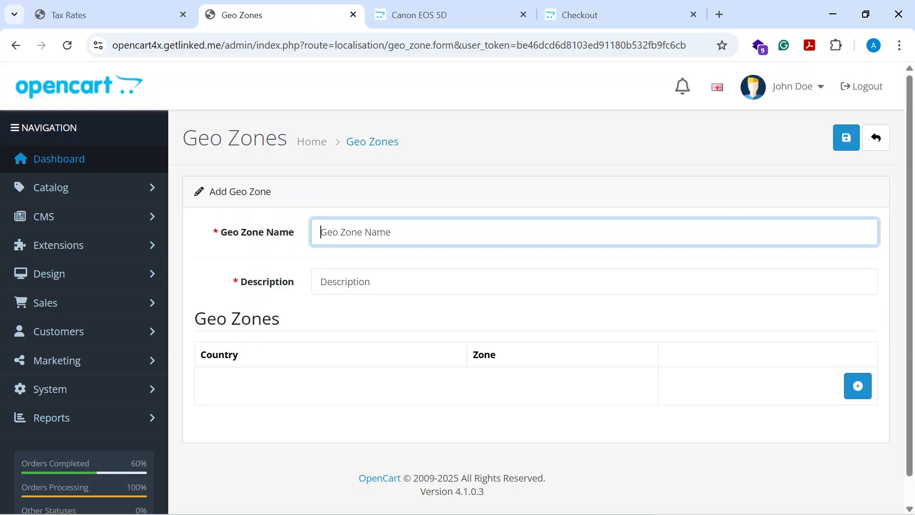
pyautogui.write('U')
pyautogui.write('S Geo')
pyautogui.press('BackSpace')
pyautogui.press('BackSpace')
pyautogui.press('BackSpace')
pyautogui.press('BackSpace')
pyautogui.press('BackSpace')
pyautogui.press('BackSpace')
pyautogui.write('ne')
# Add a country entry to the geo zone for United States covering All Zones
pyautogui.click(858, 386)
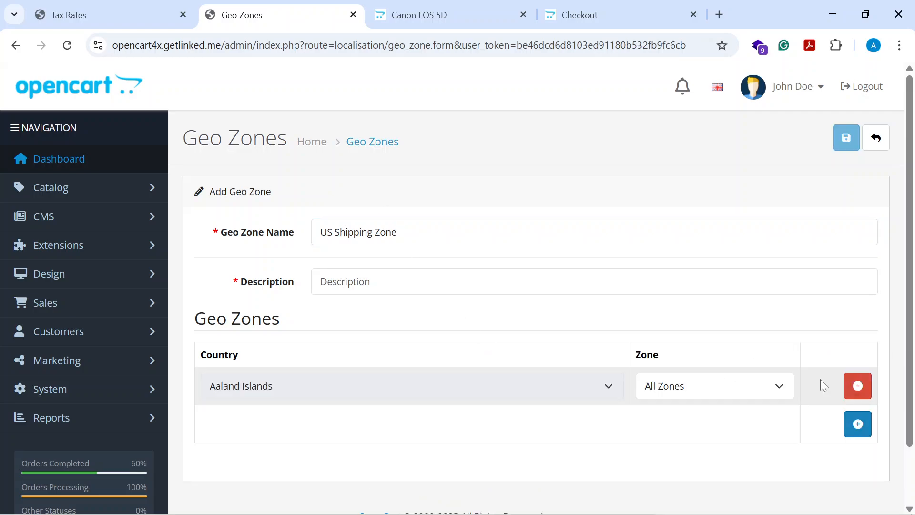
pyautogui.click(313, 390)
pyautogui.scroll(-20, 323, 286)
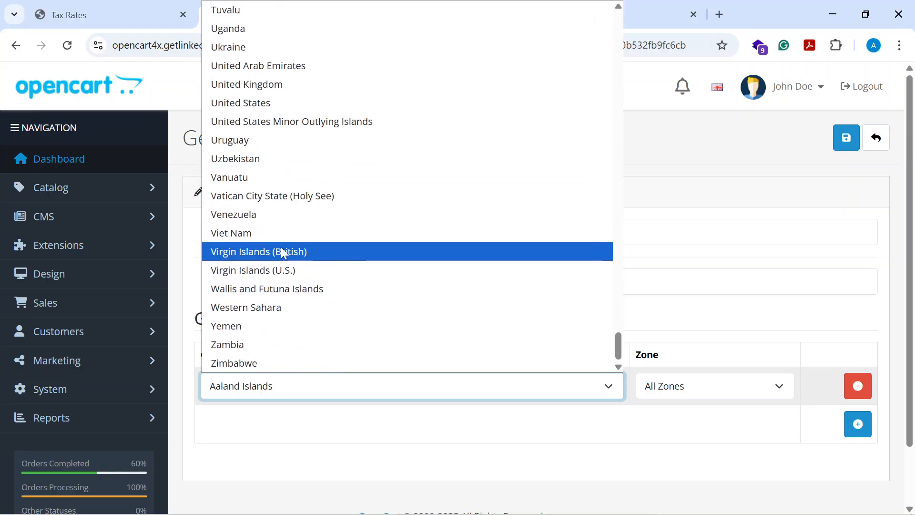
pyautogui.click(265, 103)
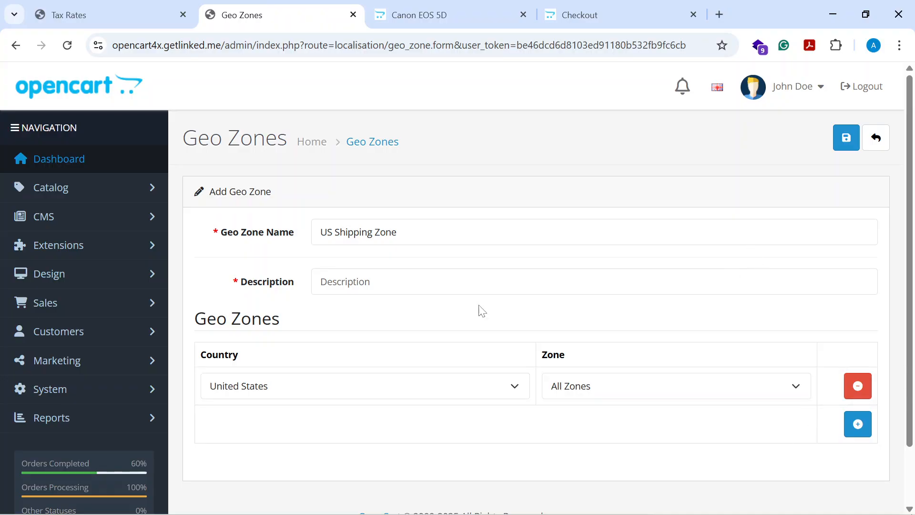
# Give the geo zone the description "for us tax" and save it
pyautogui.click(847, 141)
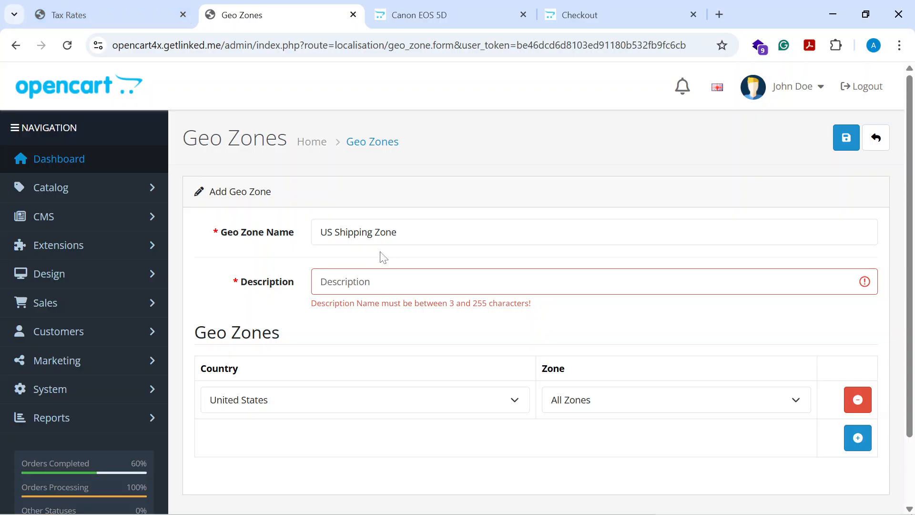
pyautogui.click(381, 282)
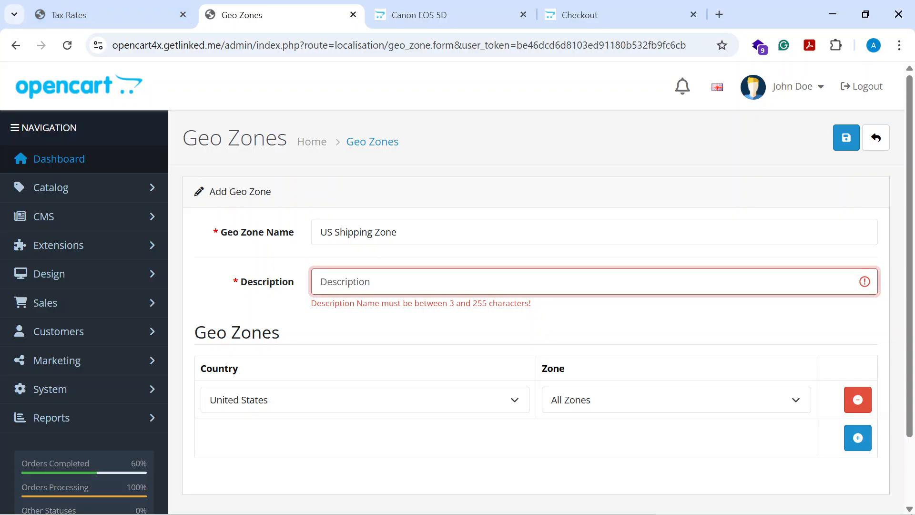
pyautogui.write('for us tax')
pyautogui.click(846, 139)
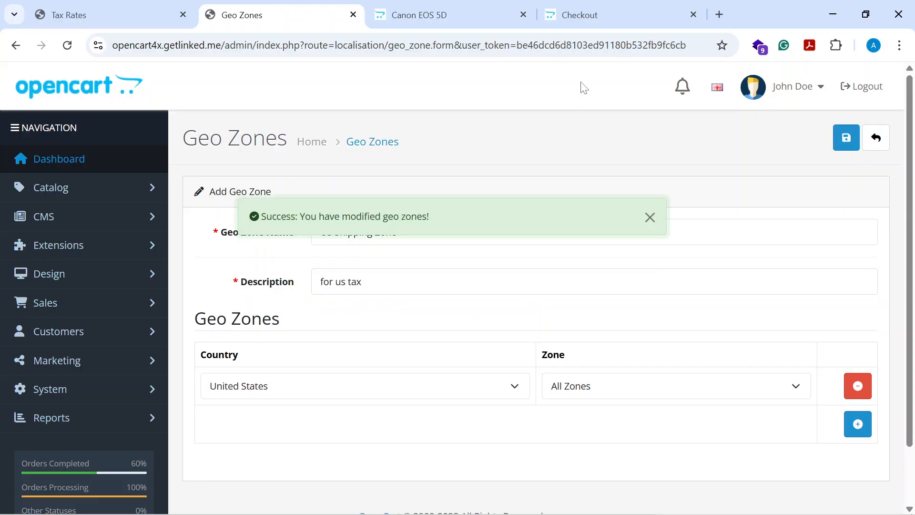
# Return to the tax rate form, reload it and set its geo zone to US Shipping Zone
pyautogui.click(87, 7)
pyautogui.click(67, 44)
pyautogui.scroll(-3, 353, 217)
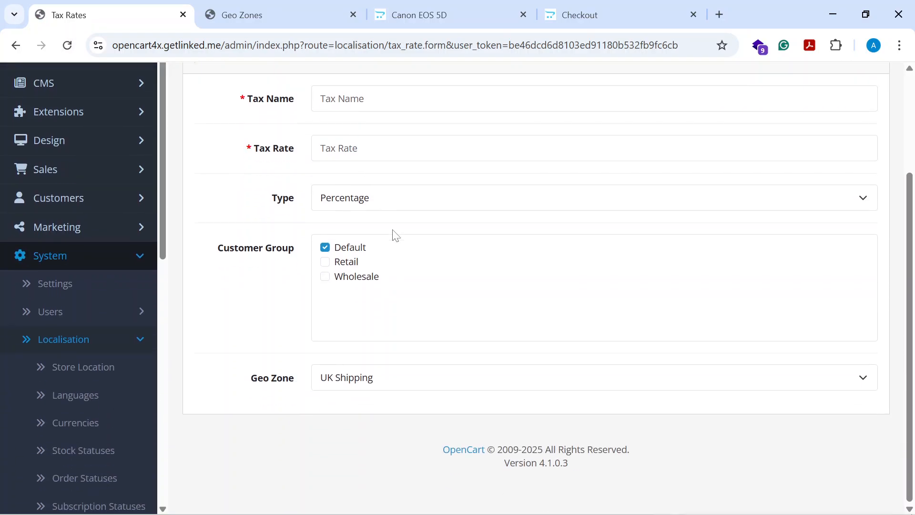
pyautogui.scroll(2, 393, 302)
pyautogui.scroll(-3, 388, 315)
pyautogui.click(377, 385)
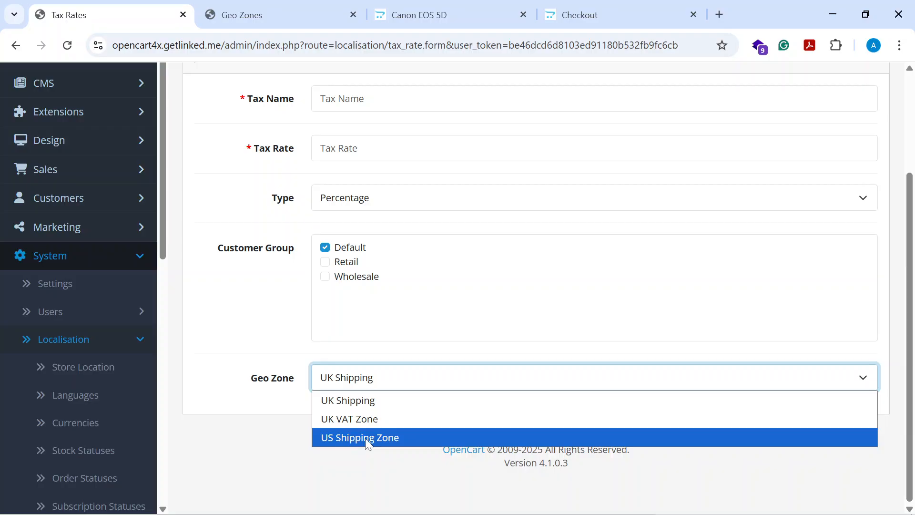
pyautogui.click(365, 439)
pyautogui.scroll(3, 270, 384)
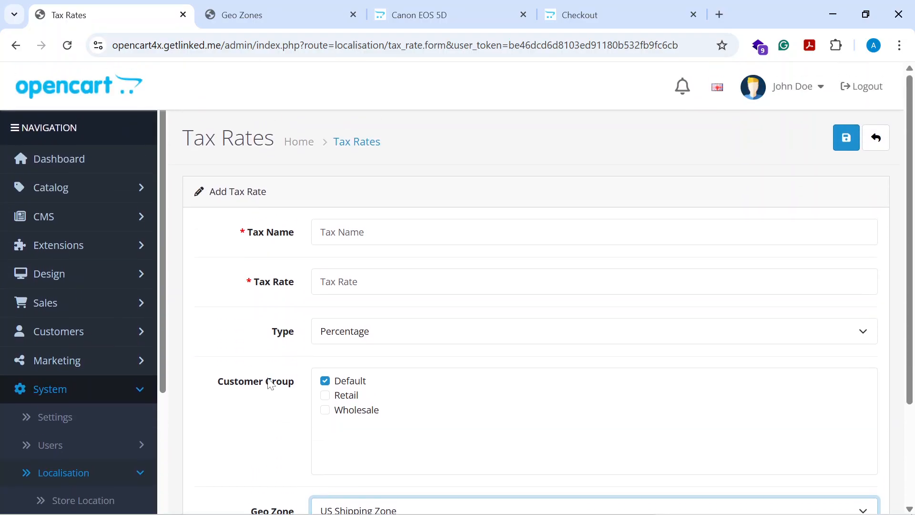
# Name the tax rate Digital Tax and set its rate to 1.5, keeping the Percentage type
pyautogui.click(320, 233)
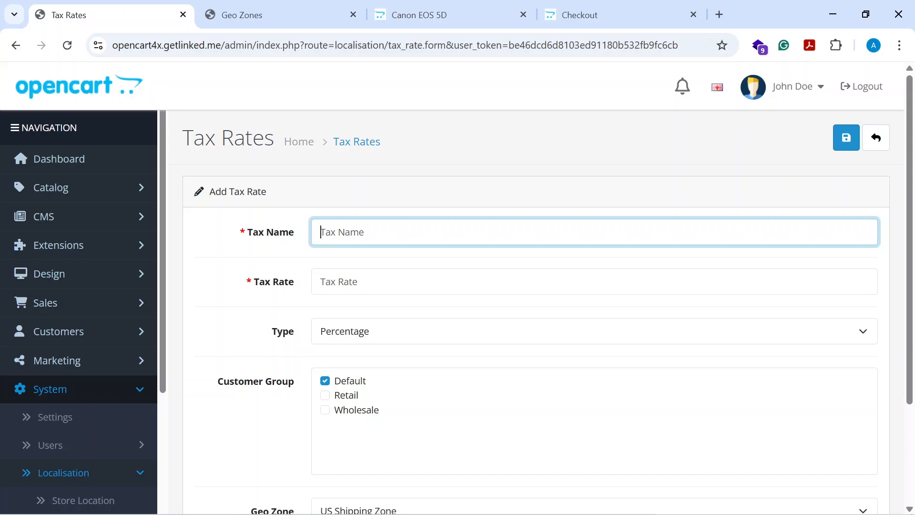
pyautogui.write('Digital Tax')
pyautogui.press('Tab')
pyautogui.write('1')
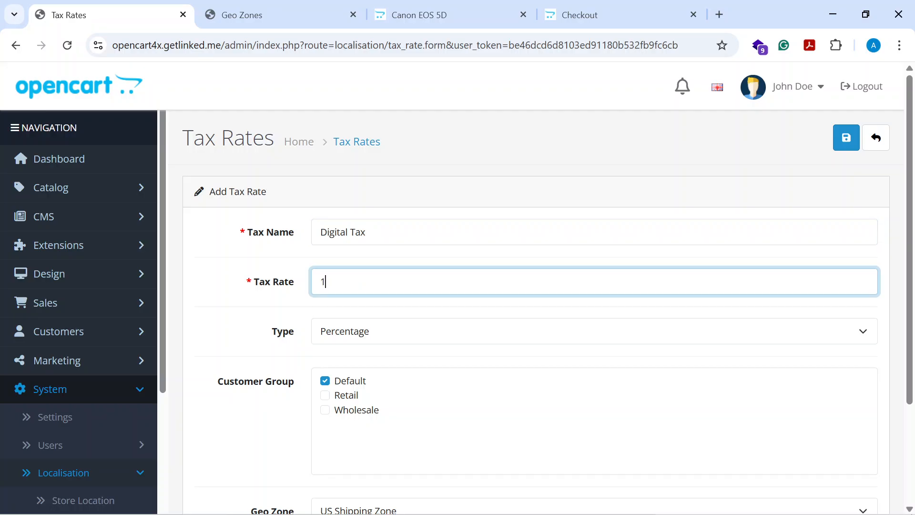
pyautogui.click(346, 331)
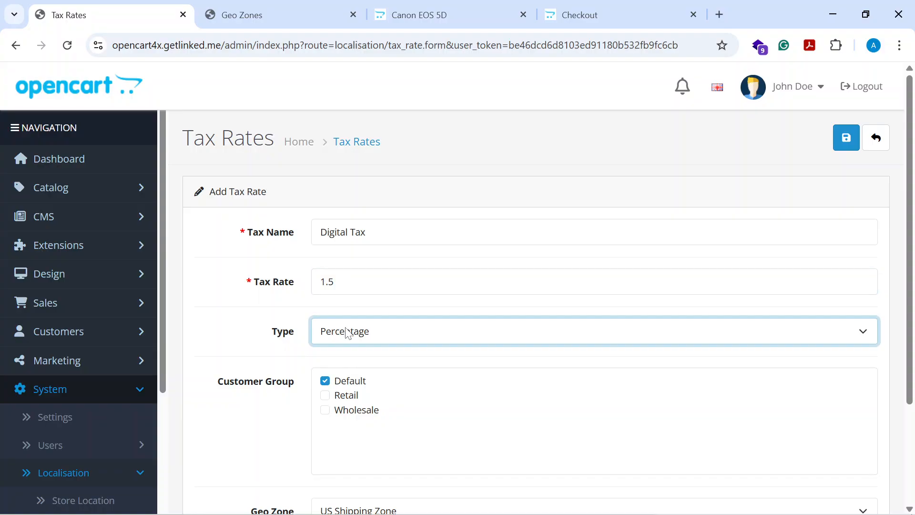
pyautogui.click(295, 342)
# Save the tax rate for the Default customer group and go back to the tax rate list
pyautogui.scroll(-3, 276, 353)
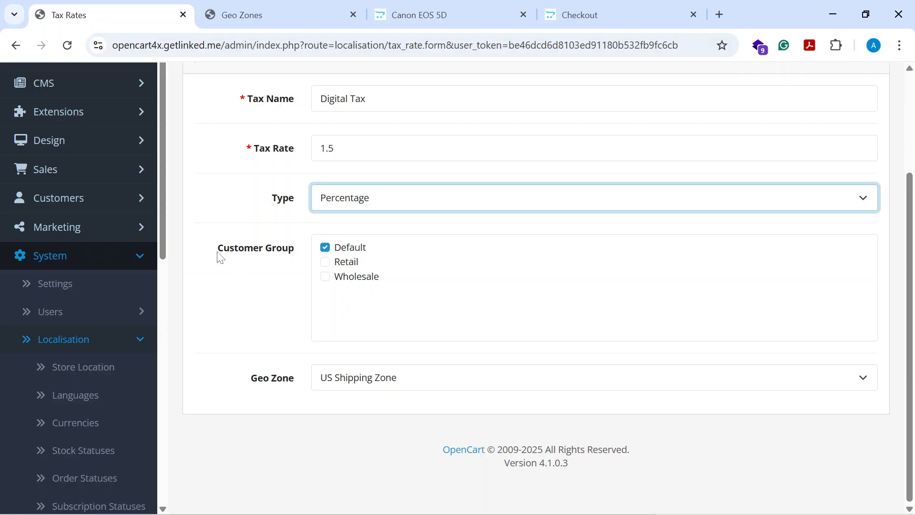
pyautogui.moveTo(220, 257); pyautogui.dragTo(288, 259)
pyautogui.scroll(3, 288, 260)
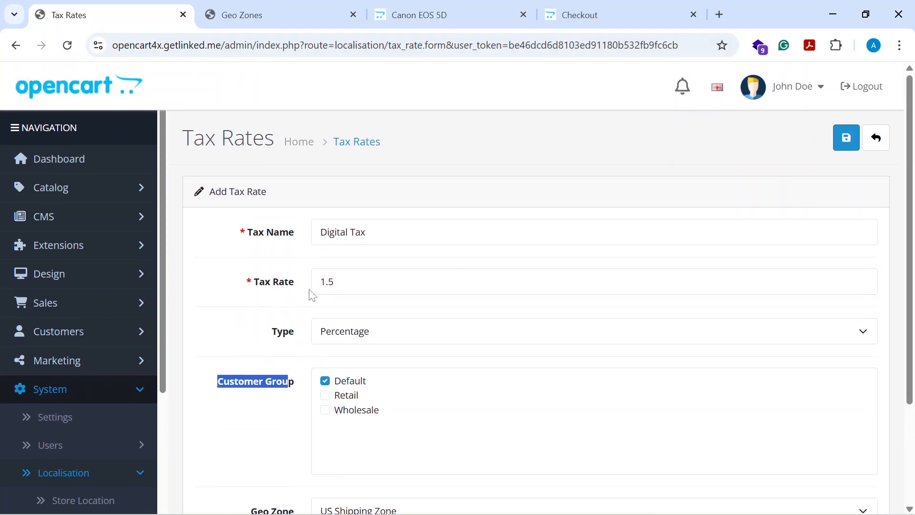
pyautogui.click(846, 137)
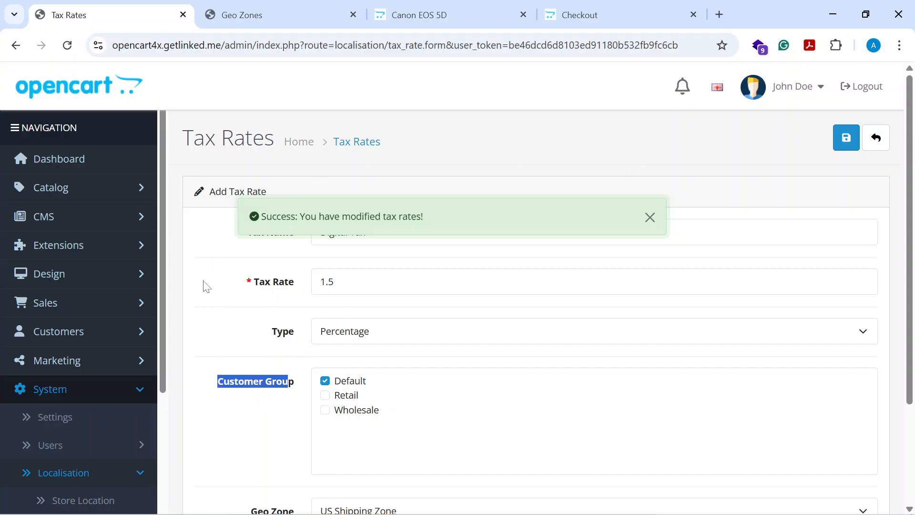
pyautogui.scroll(-3, 203, 296)
pyautogui.scroll(3, 257, 319)
pyautogui.scroll(-3, 260, 320)
pyautogui.scroll(3, 262, 319)
pyautogui.click(376, 143)
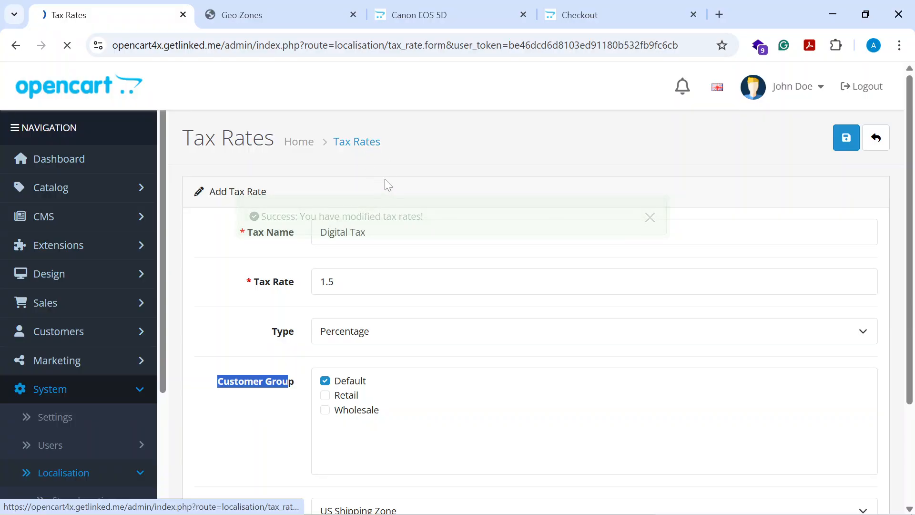
# Check the Digital Tax entry in the tax rate list and open the list of tax classes
pyautogui.moveTo(228, 264); pyautogui.dragTo(270, 267)
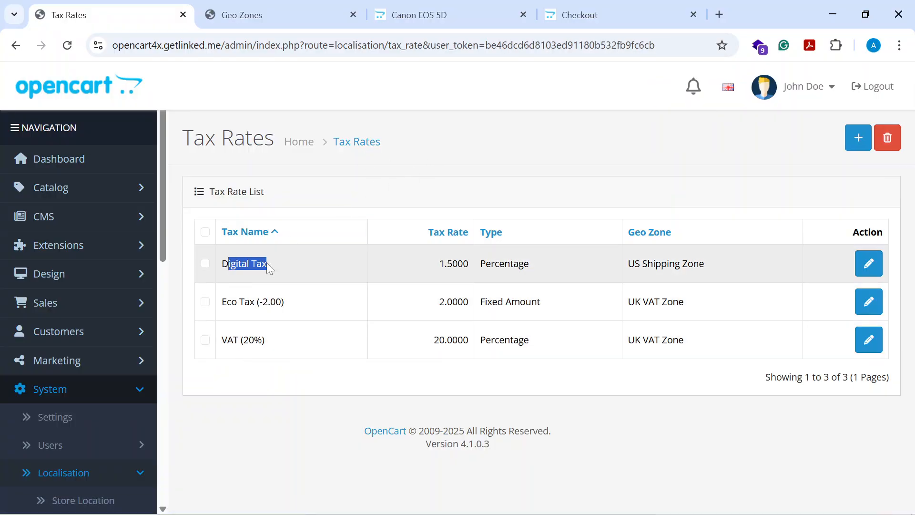
pyautogui.click(299, 347)
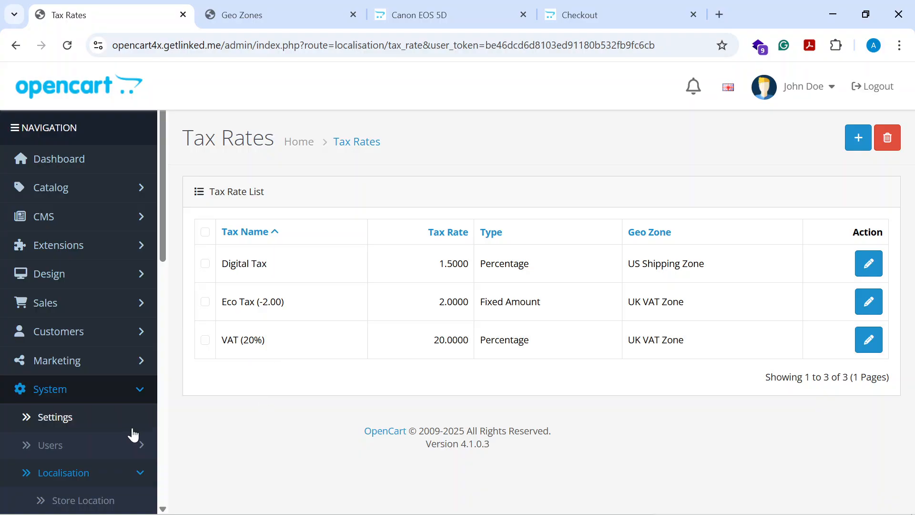
pyautogui.scroll(-6, 131, 433)
pyautogui.scroll(2, 76, 372)
pyautogui.scroll(-5, 38, 336)
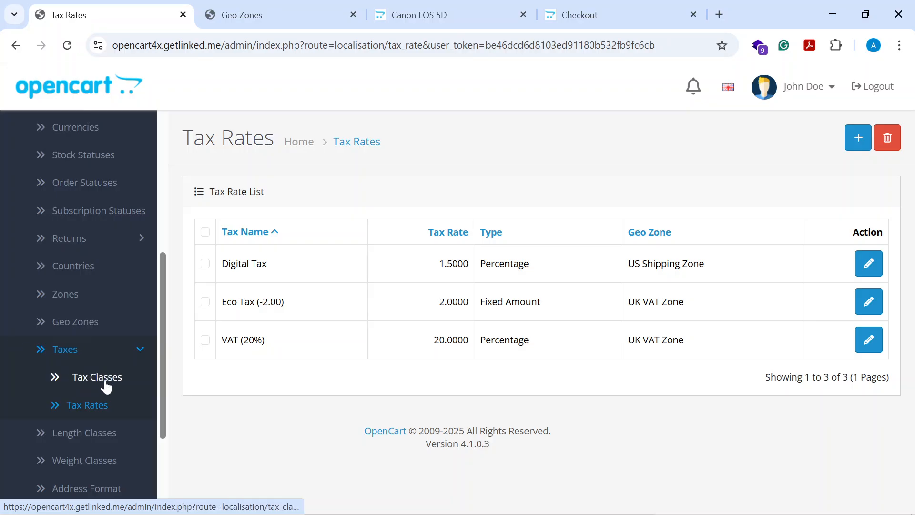
pyautogui.click(78, 381)
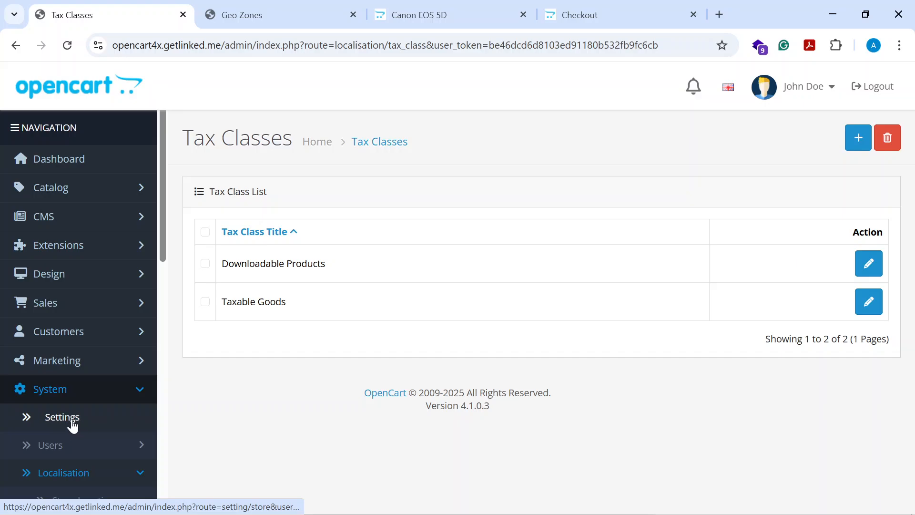
# Open the Taxable Goods tax class for editing and review its title and assigned tax rates
pyautogui.scroll(-3, 76, 423)
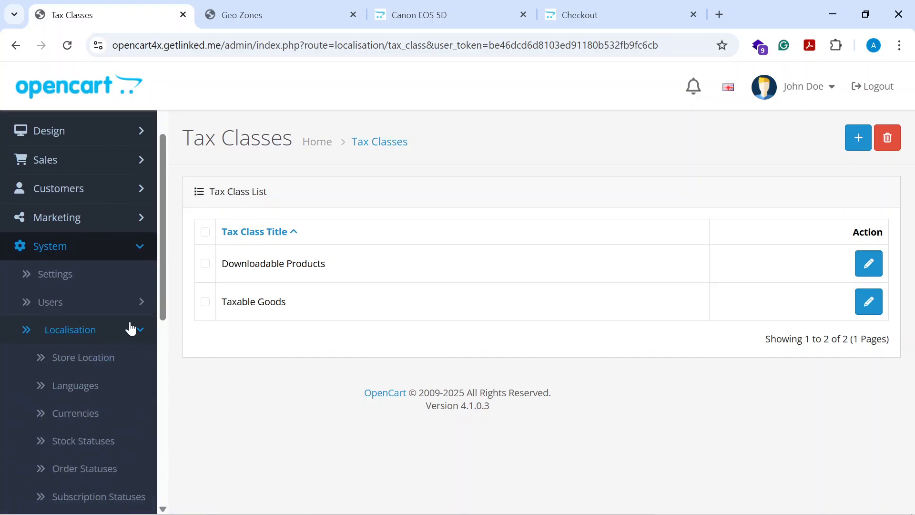
pyautogui.click(869, 302)
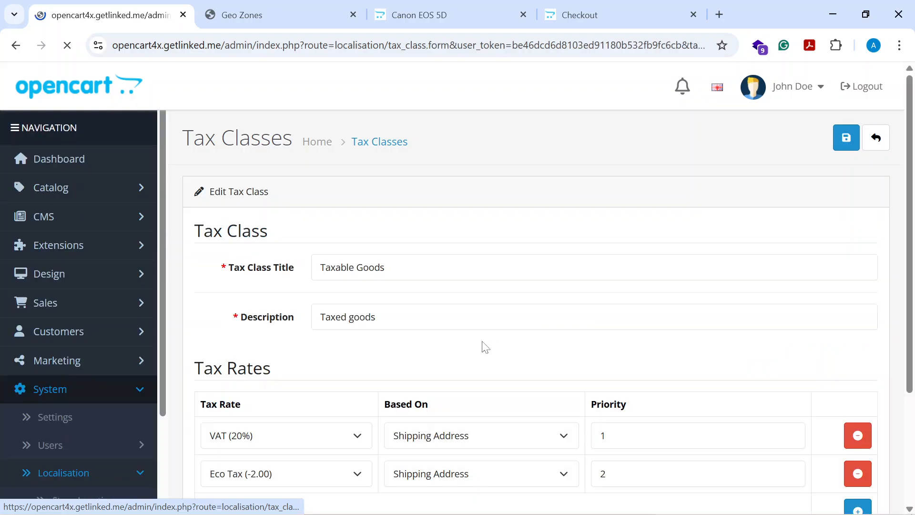
pyautogui.scroll(-1, 472, 342)
pyautogui.scroll(-3, 472, 341)
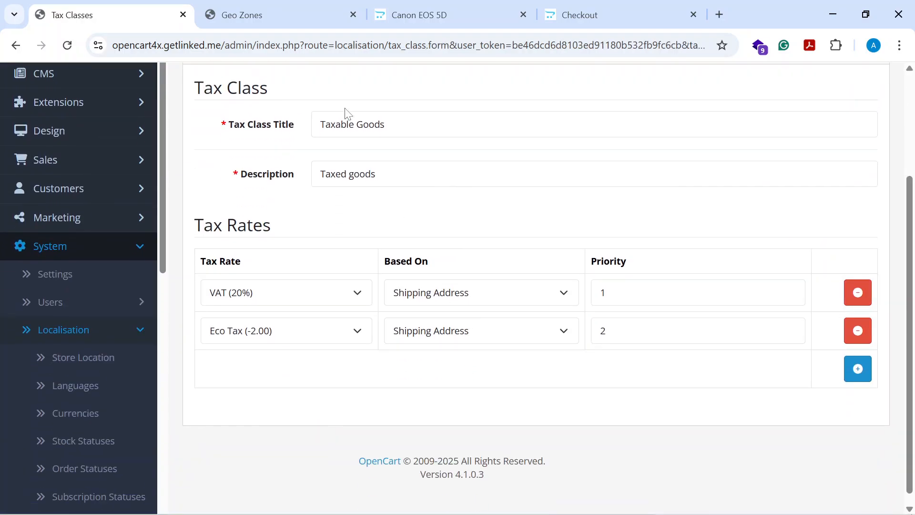
pyautogui.scroll(3, 286, 210)
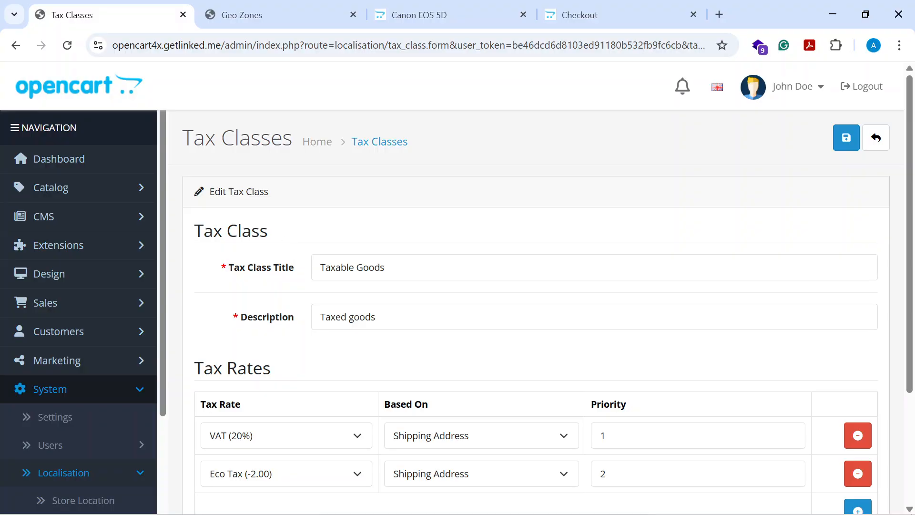
pyautogui.moveTo(387, 267); pyautogui.dragTo(317, 268)
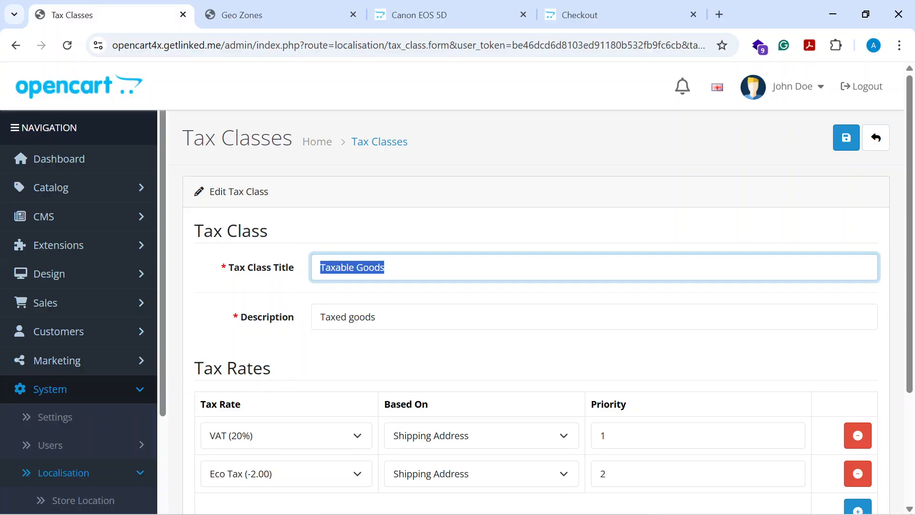
pyautogui.scroll(-3, 310, 274)
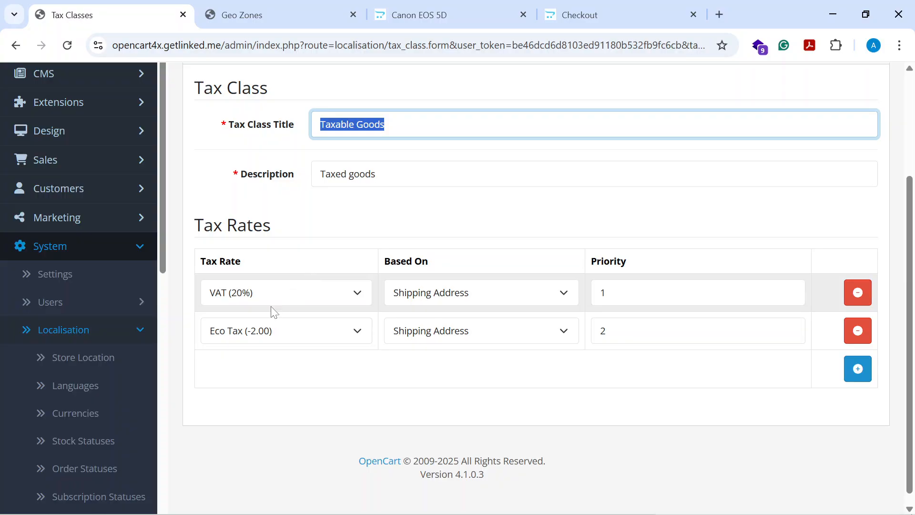
# Add the Digital Tax rate to the Taxable Goods class, based on Shipping Address with priority 3
pyautogui.click(858, 368)
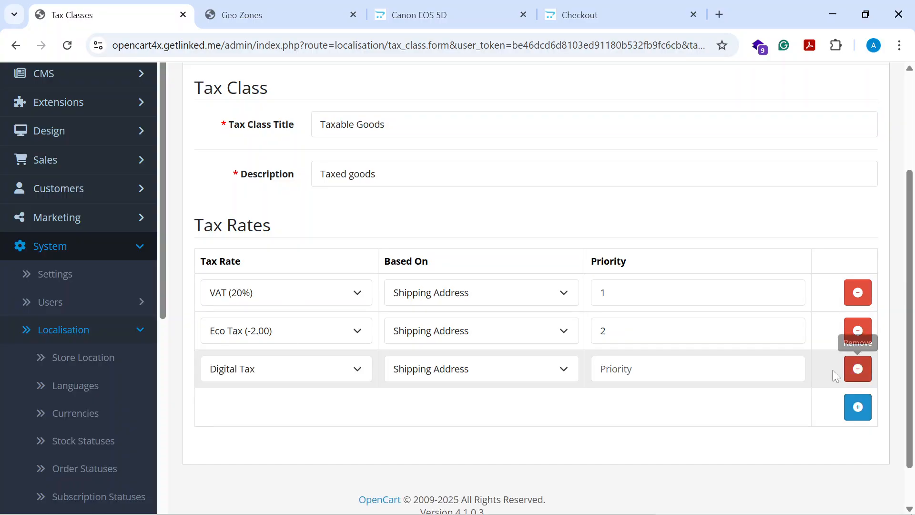
pyautogui.click(244, 377)
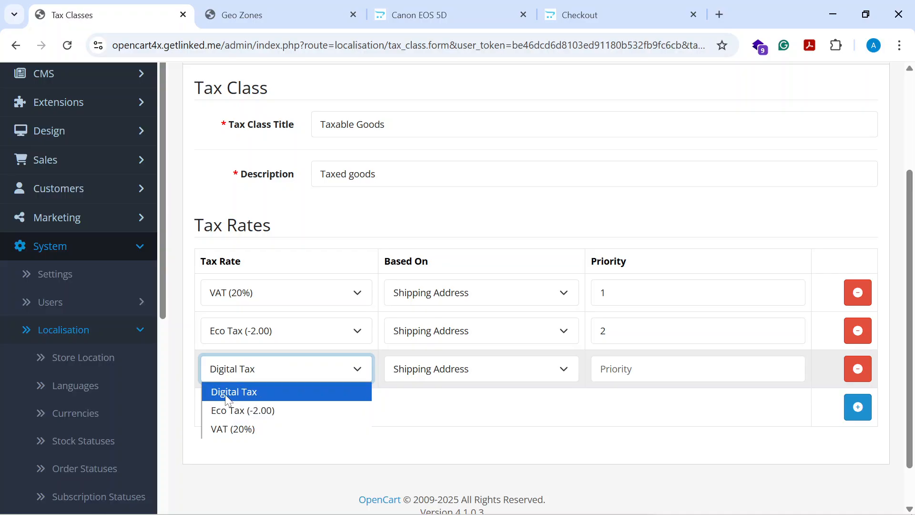
pyautogui.click(262, 396)
pyautogui.click(499, 375)
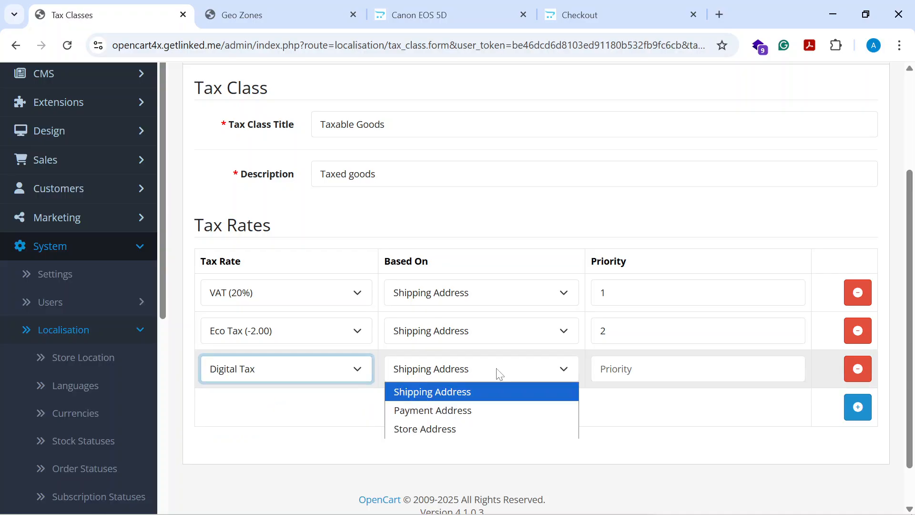
pyautogui.click(455, 395)
pyautogui.click(638, 369)
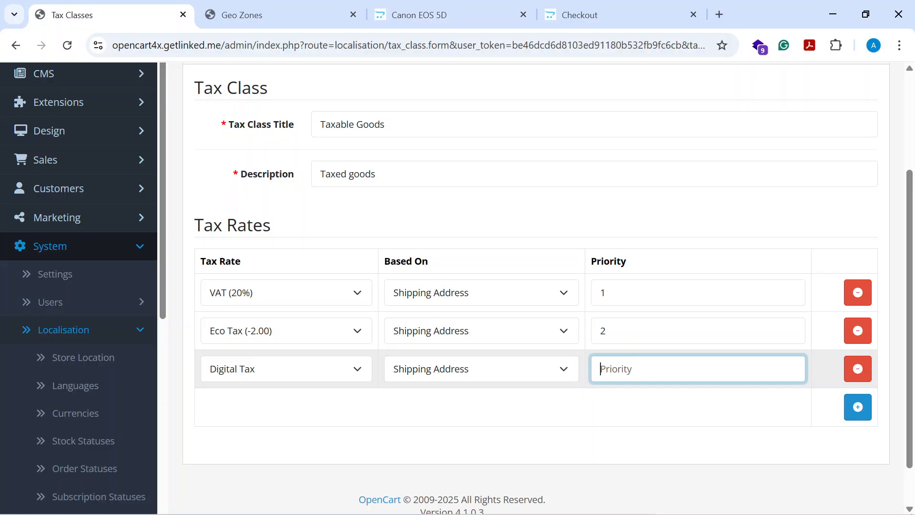
pyautogui.write('3')
pyautogui.click(653, 267)
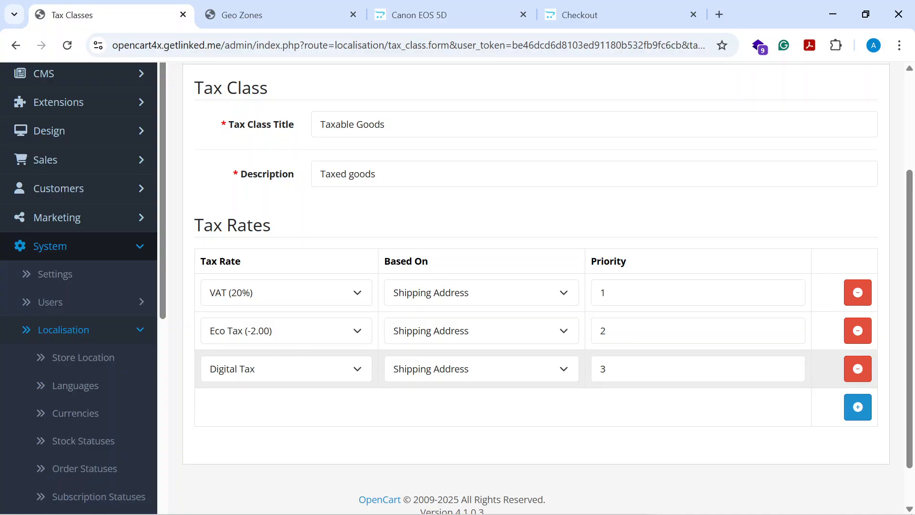
# Review the assigned tax rates and their priorities, and save the Taxable Goods tax class
pyautogui.doubleClick(603, 369)
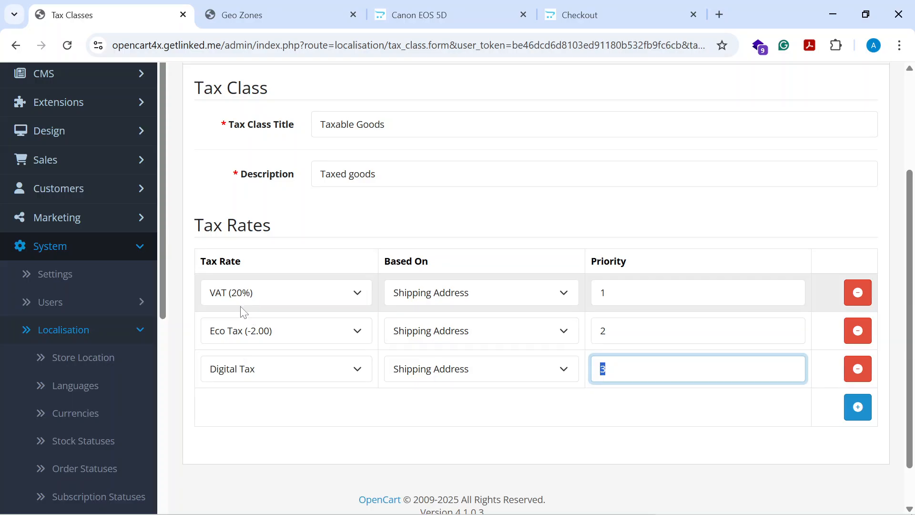
pyautogui.moveTo(238, 226); pyautogui.dragTo(272, 227)
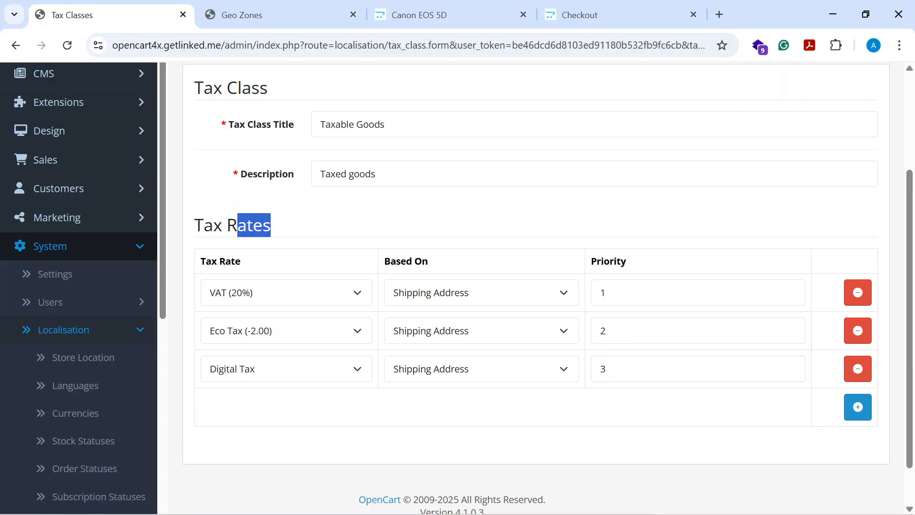
pyautogui.click(290, 231)
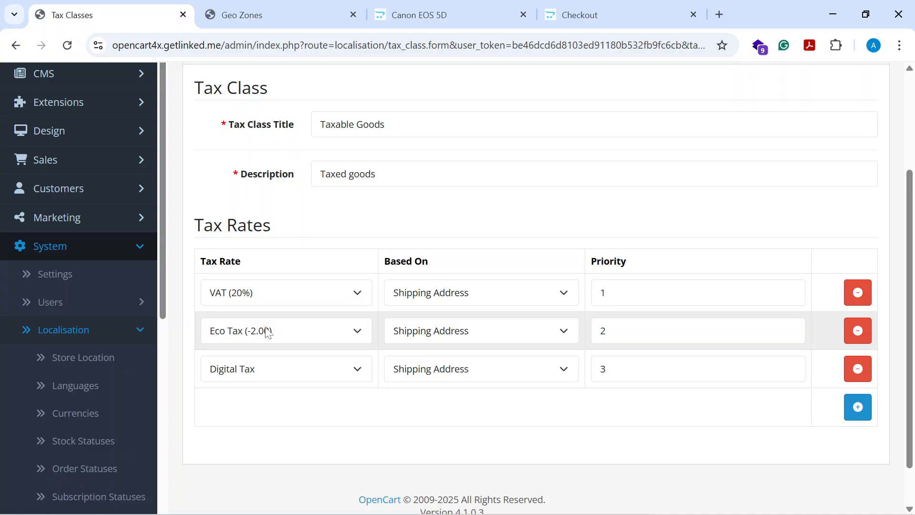
pyautogui.scroll(3, 383, 365)
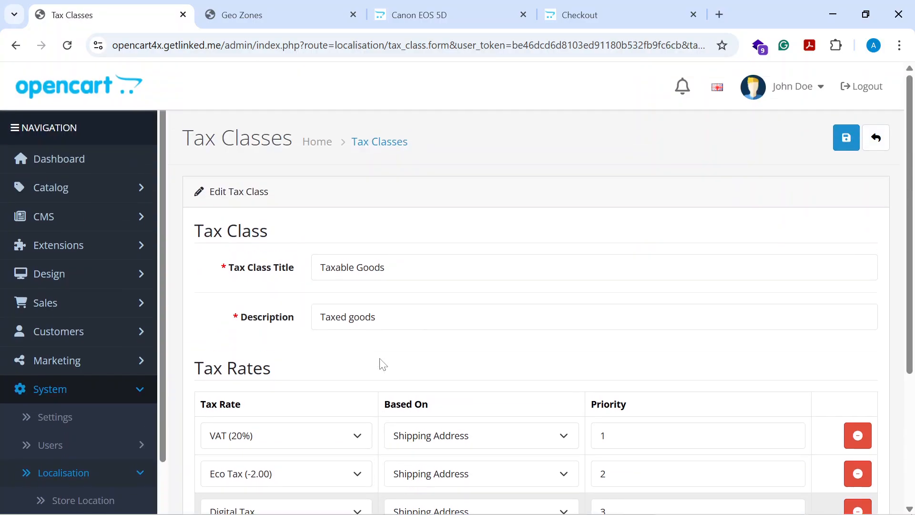
pyautogui.scroll(-4, 334, 387)
pyautogui.scroll(4, 476, 333)
pyautogui.click(845, 142)
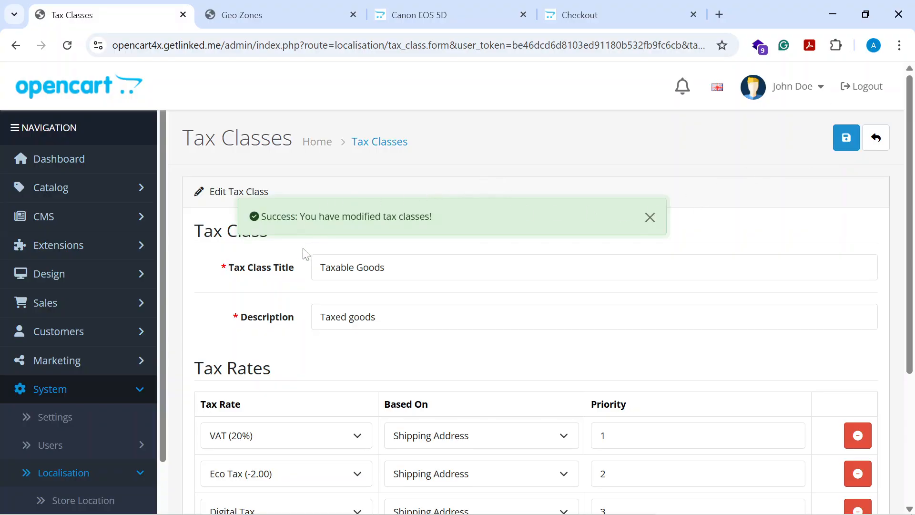
pyautogui.scroll(-3, 304, 259)
pyautogui.scroll(3, 302, 263)
# Reload the storefront page of the Canon EOS 5D and check its price
pyautogui.click(434, 12)
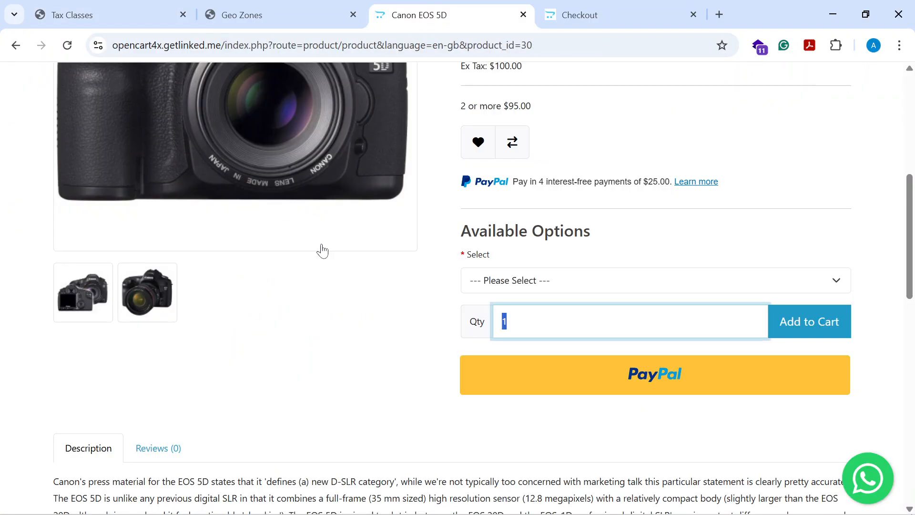
pyautogui.scroll(5, 322, 234)
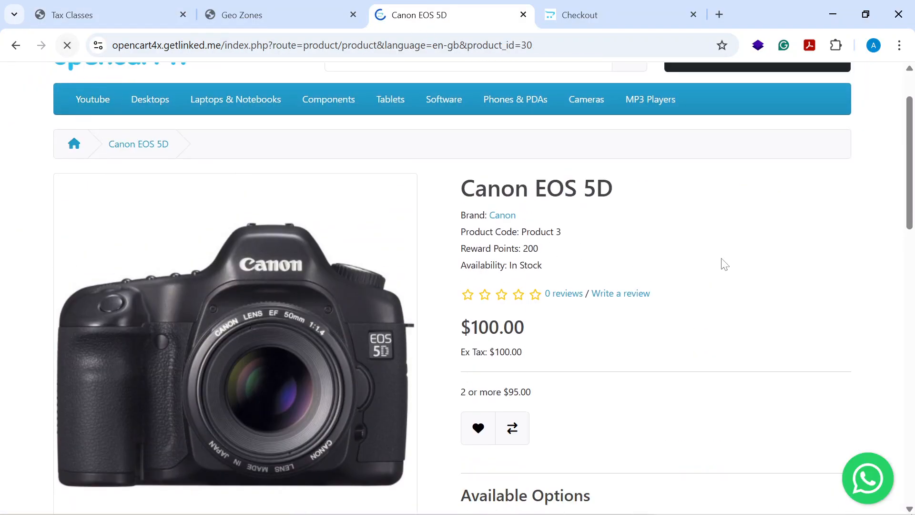
pyautogui.scroll(-6, 707, 260)
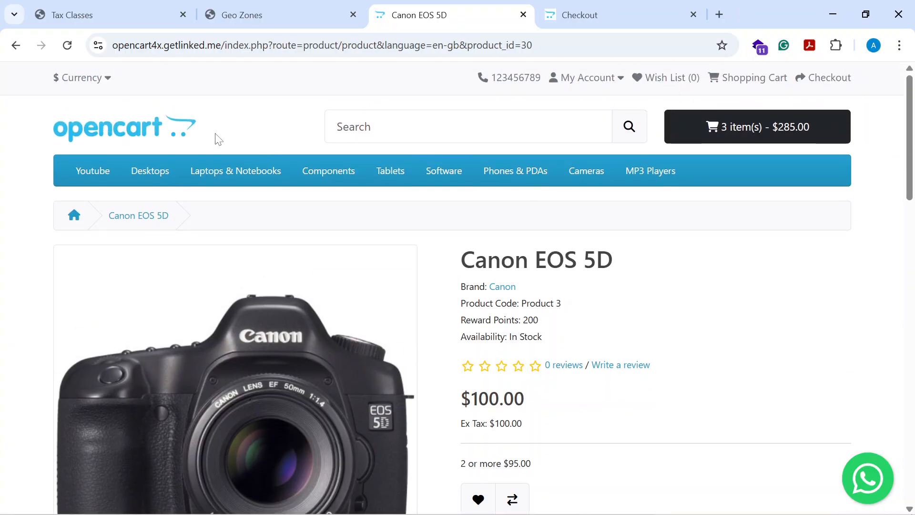
# Return to the admin, go to the catalog's product list and open Canon EOS 5D for editing
pyautogui.click(120, 14)
pyautogui.click(270, 12)
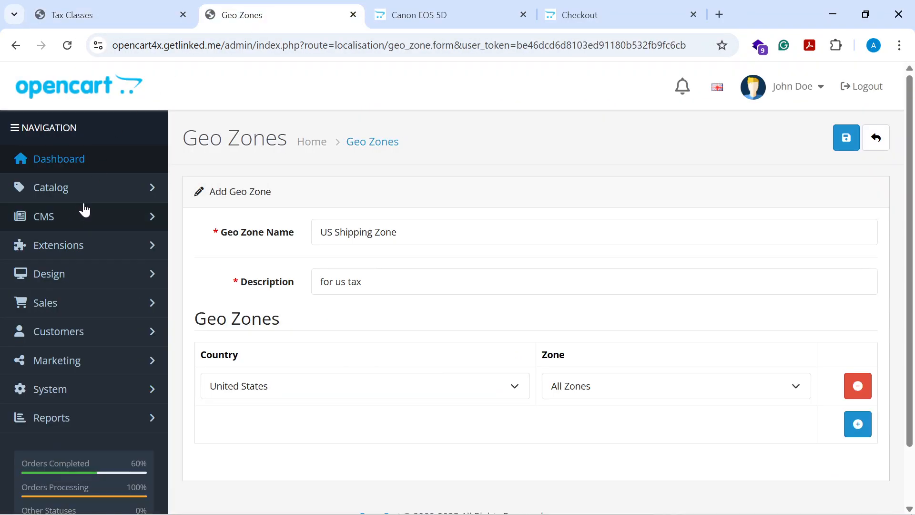
pyautogui.click(71, 188)
pyautogui.click(100, 253)
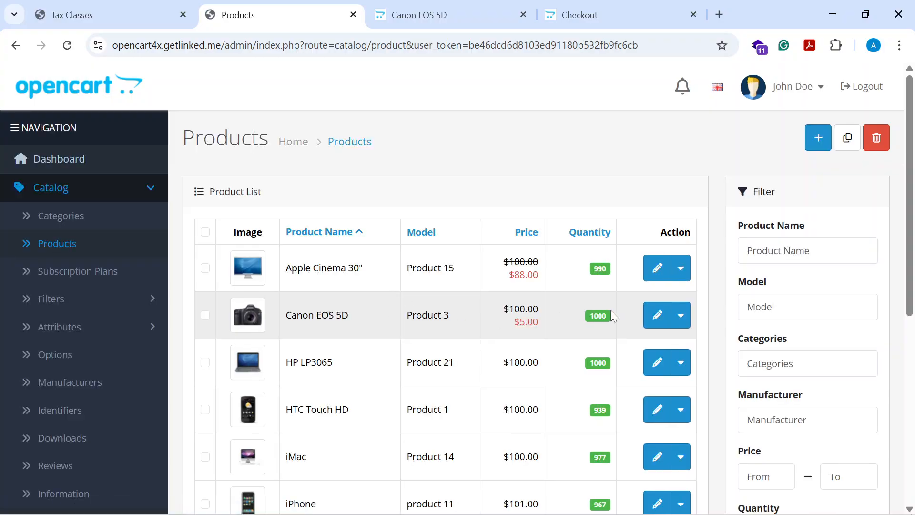
pyautogui.click(657, 315)
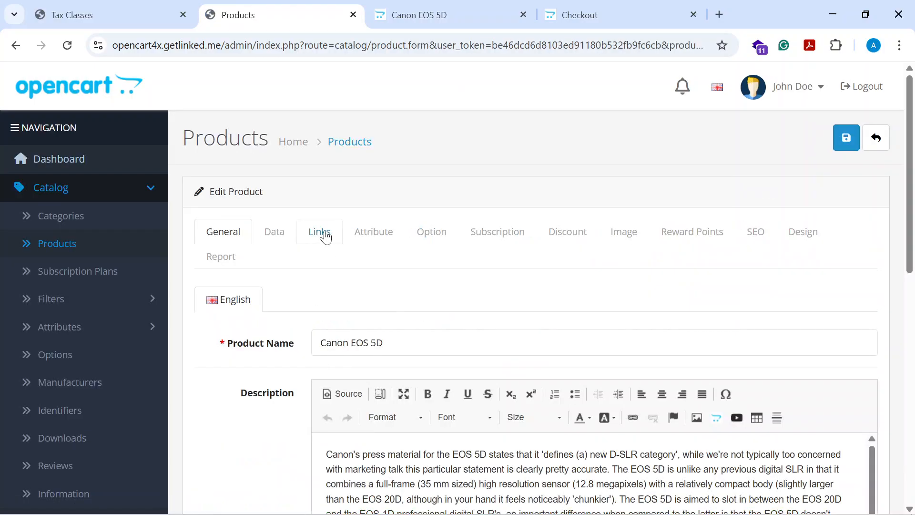
# Set the tax class of Canon EOS 5D to Taxable Goods and save the product
pyautogui.click(274, 231)
pyautogui.scroll(-7, 252, 313)
pyautogui.click(351, 277)
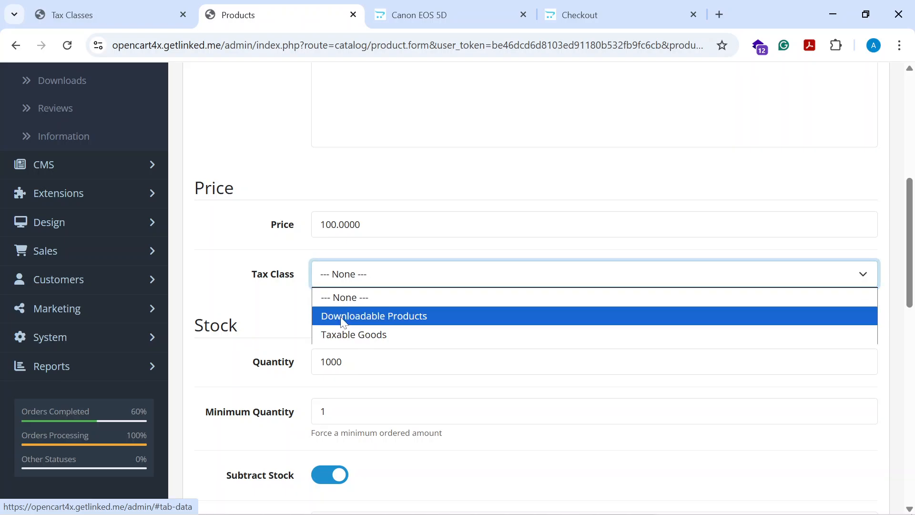
pyautogui.click(358, 333)
pyautogui.scroll(1, 295, 292)
pyautogui.scroll(6, 295, 293)
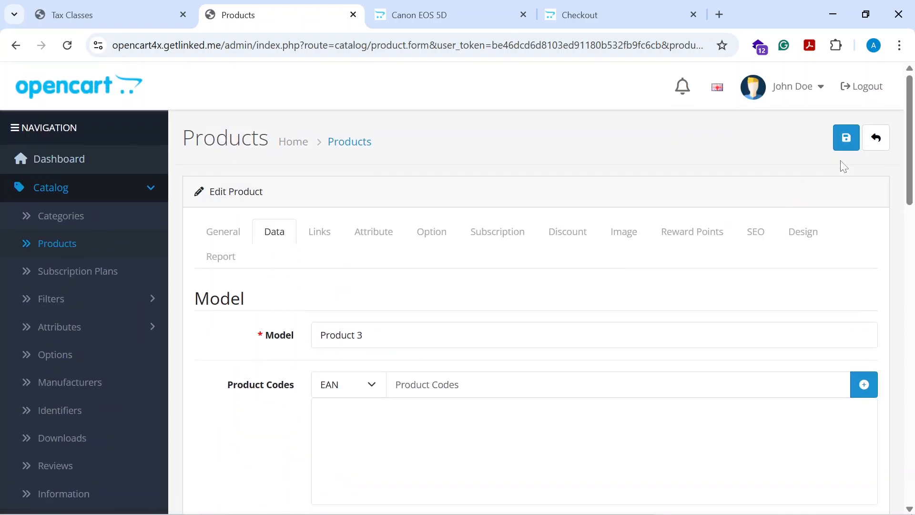
pyautogui.click(846, 139)
# Reload the Canon EOS 5D storefront page, go from its cart to checkout and check the taxes in the order totals
pyautogui.click(420, 15)
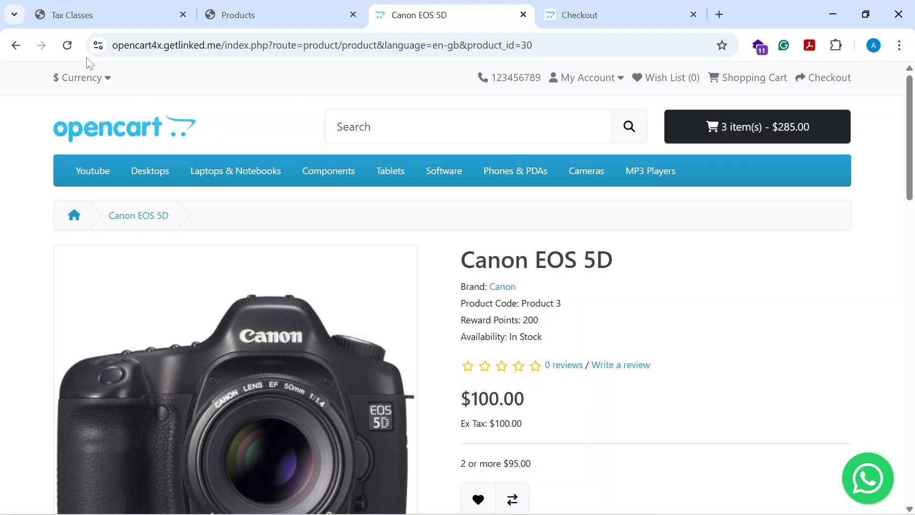
pyautogui.click(68, 45)
pyautogui.click(774, 141)
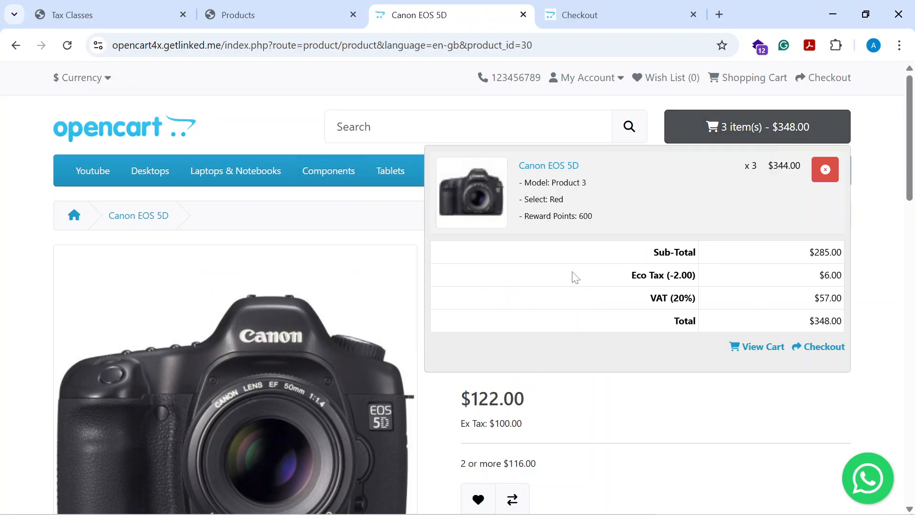
pyautogui.click(828, 348)
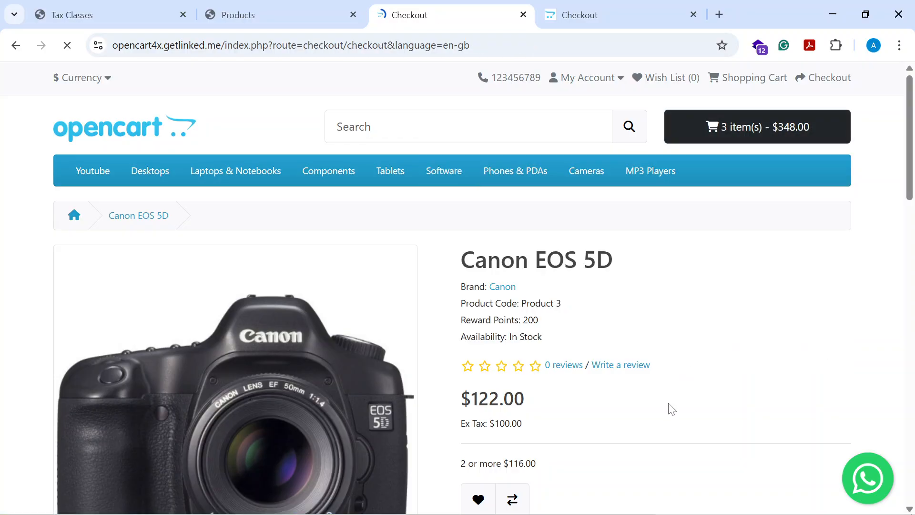
pyautogui.scroll(-7, 500, 382)
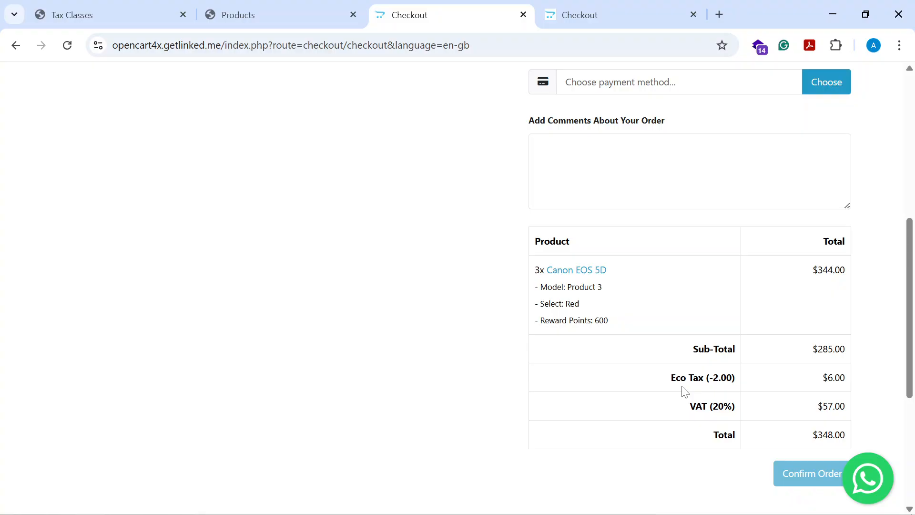
# Reload the checkout, change the shipping address to the saved United States address and check the taxes in the order totals
pyautogui.hotkey('ctrl', '1')
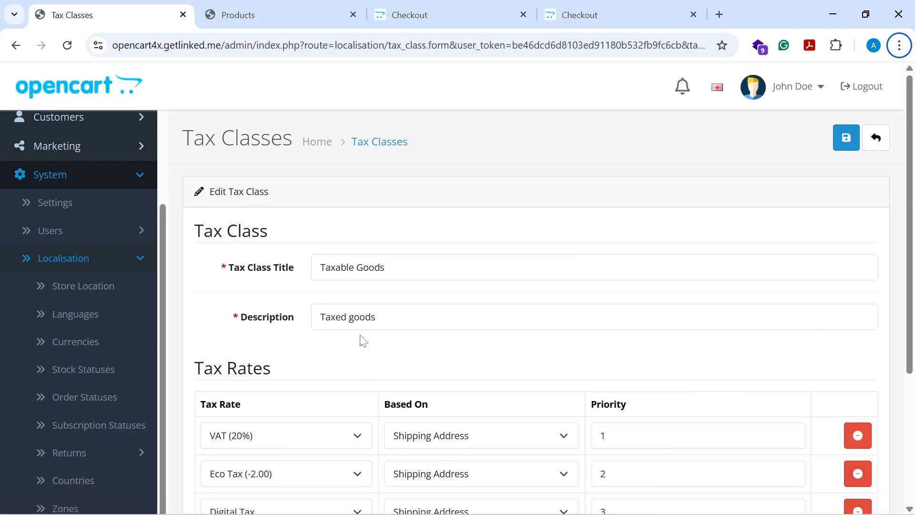
pyautogui.click(428, 19)
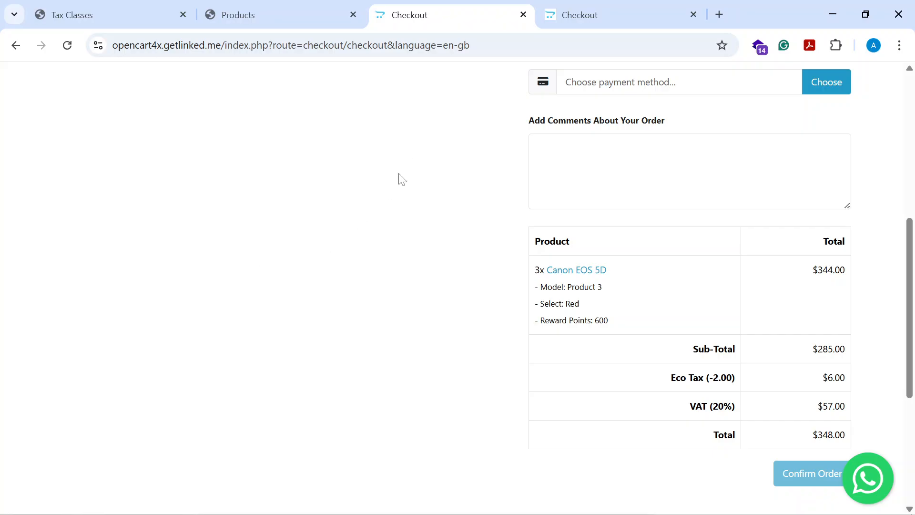
pyautogui.press('F5')
pyautogui.click(177, 386)
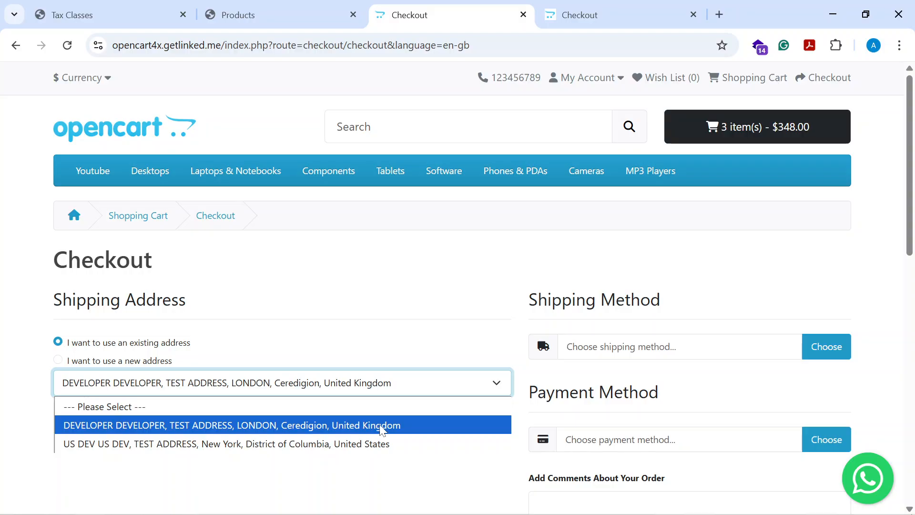
pyautogui.click(296, 445)
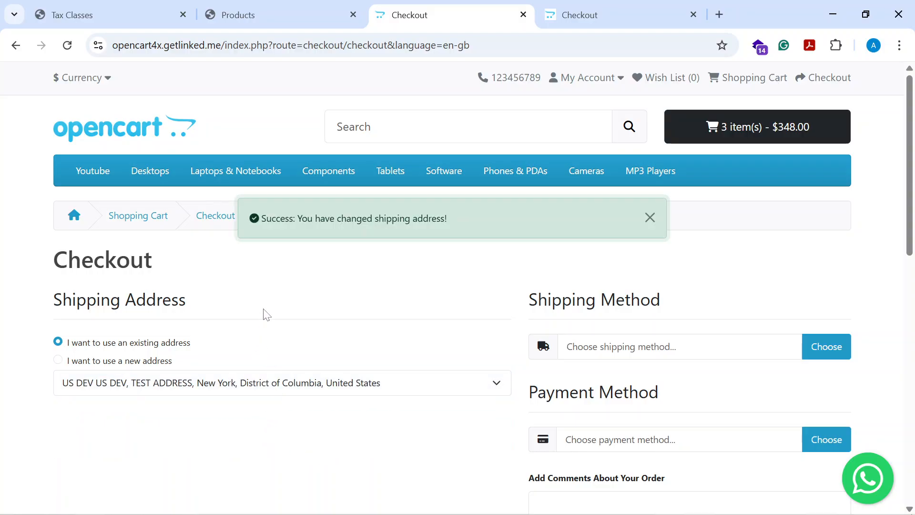
pyautogui.scroll(-7, 265, 333)
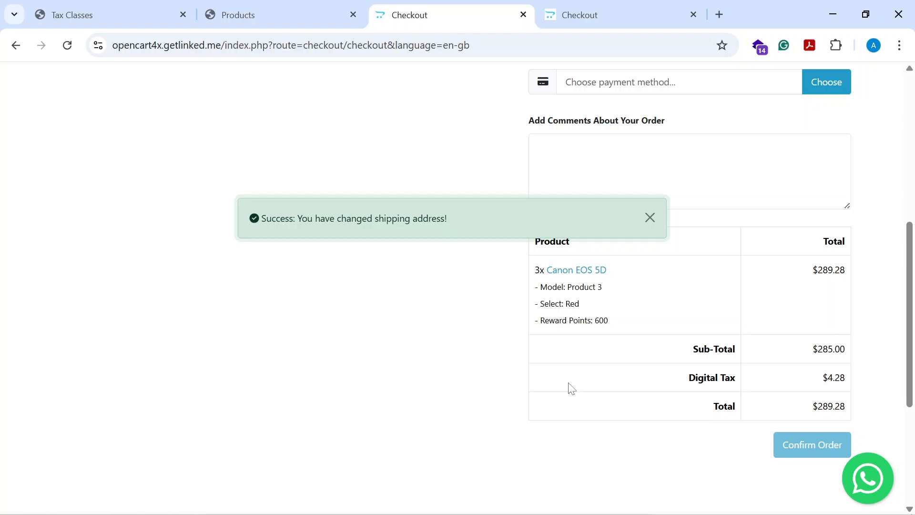
pyautogui.moveTo(689, 382); pyautogui.dragTo(754, 380)
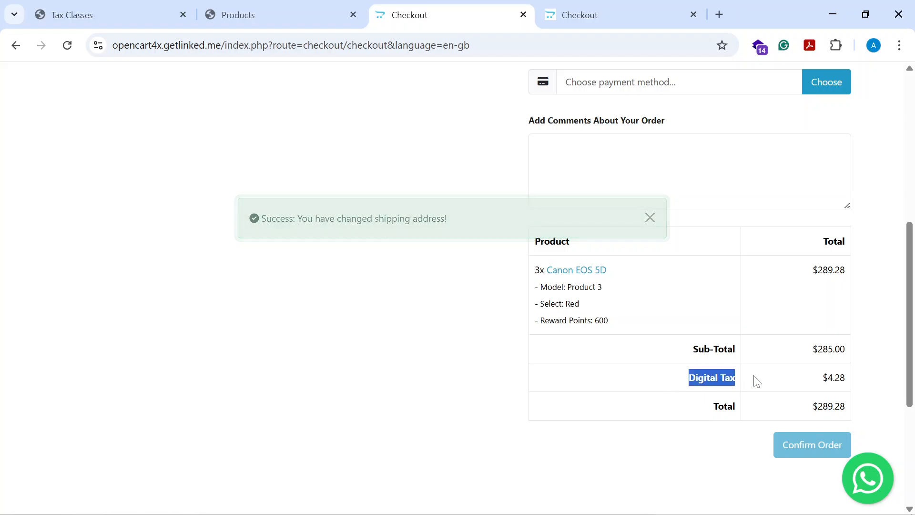
# Return to the admin, open the Digital Tax rate for editing, rename it Digital Tax(1.5%) and save it
pyautogui.click(104, 12)
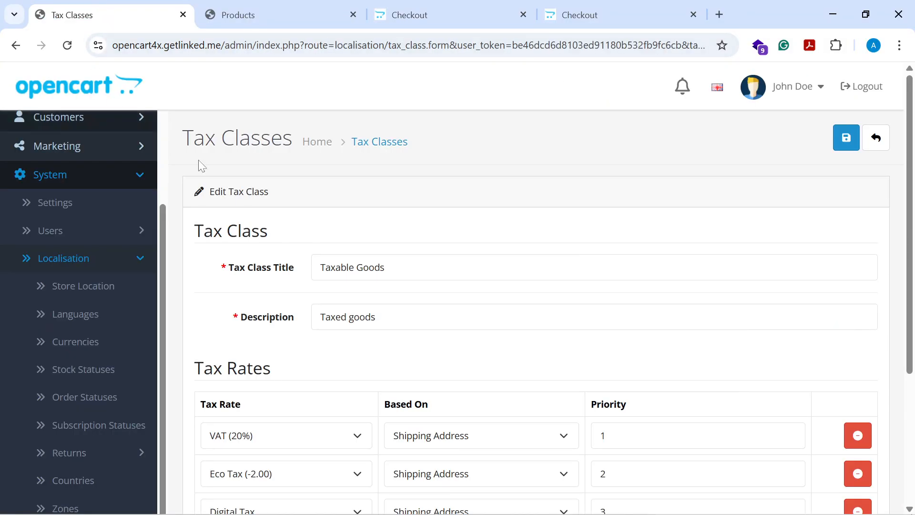
pyautogui.scroll(-4, 320, 283)
pyautogui.scroll(-2, 33, 424)
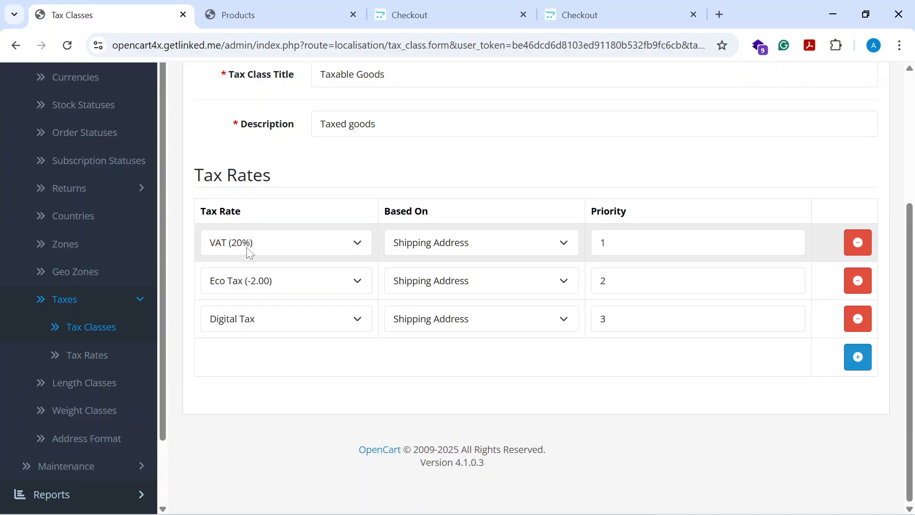
pyautogui.click(77, 357)
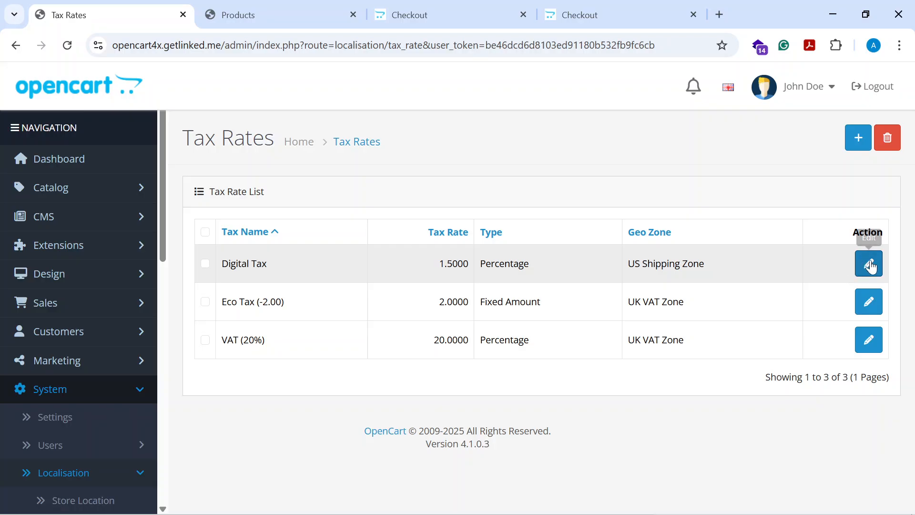
pyautogui.click(868, 263)
pyautogui.click(370, 233)
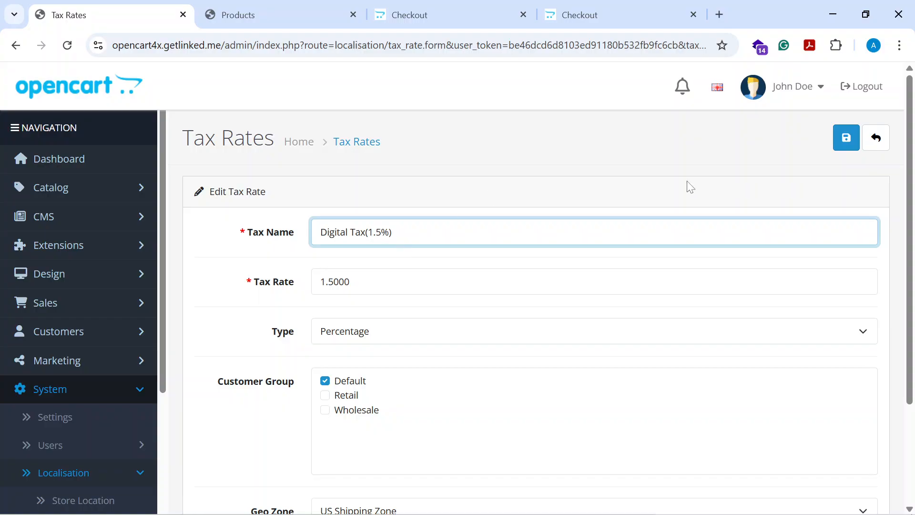
pyautogui.click(847, 137)
# Return to the storefront checkout, reload it and check the digital tax line in the order totals
pyautogui.click(426, 5)
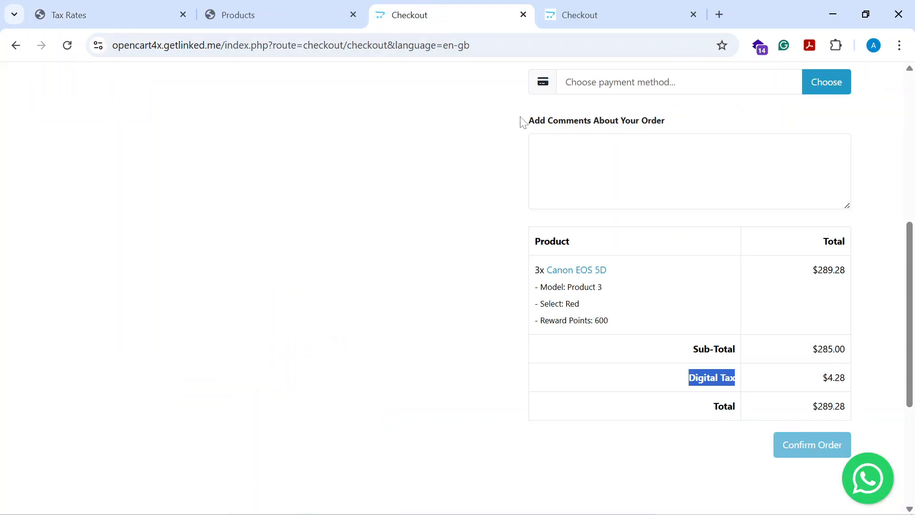
pyautogui.click(67, 45)
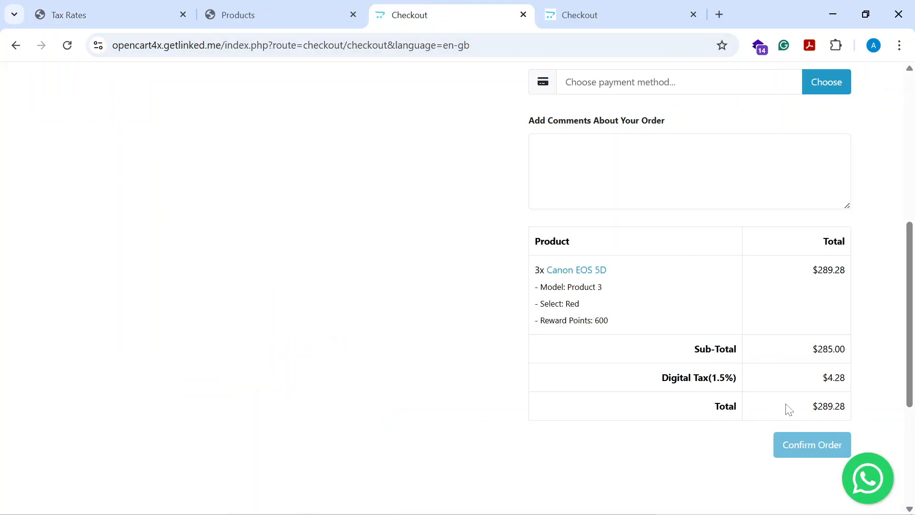
pyautogui.moveTo(661, 380); pyautogui.dragTo(854, 380)
pyautogui.click(784, 388)
pyautogui.scroll(3, 395, 298)
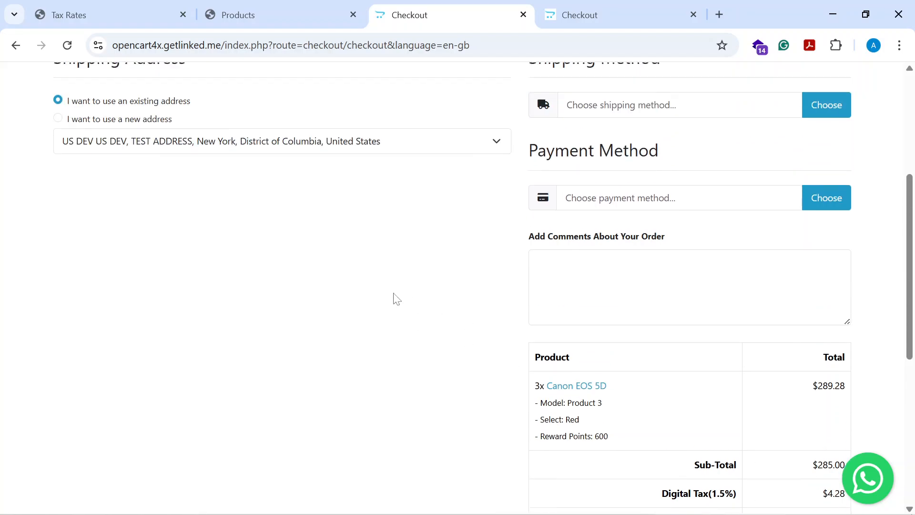